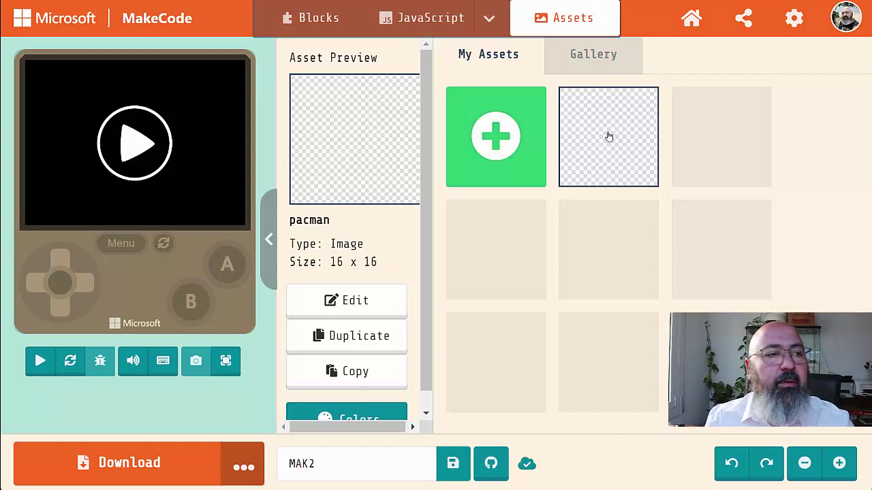
Step: Open the pacman image for editing and draw a yellow circle about 13 pixels across, filled with yellow
{"action": "left_click", "coordinate": [370, 303]}
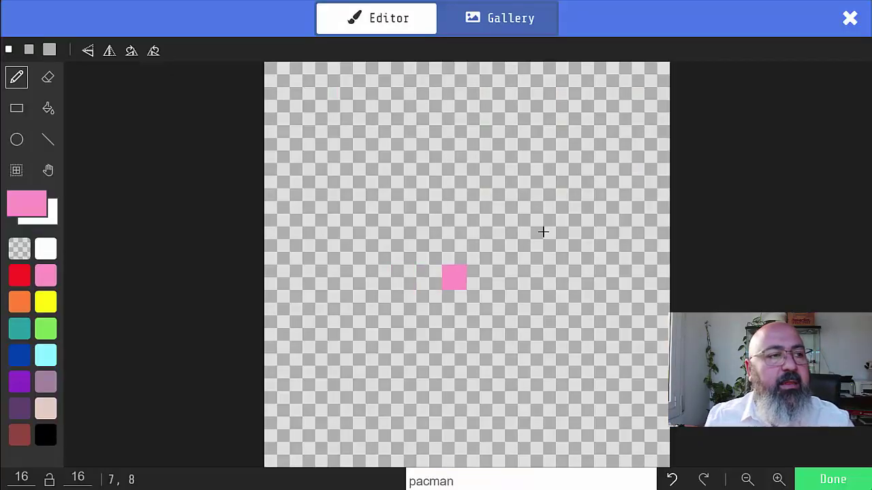
{"action": "left_click", "coordinate": [17, 140]}
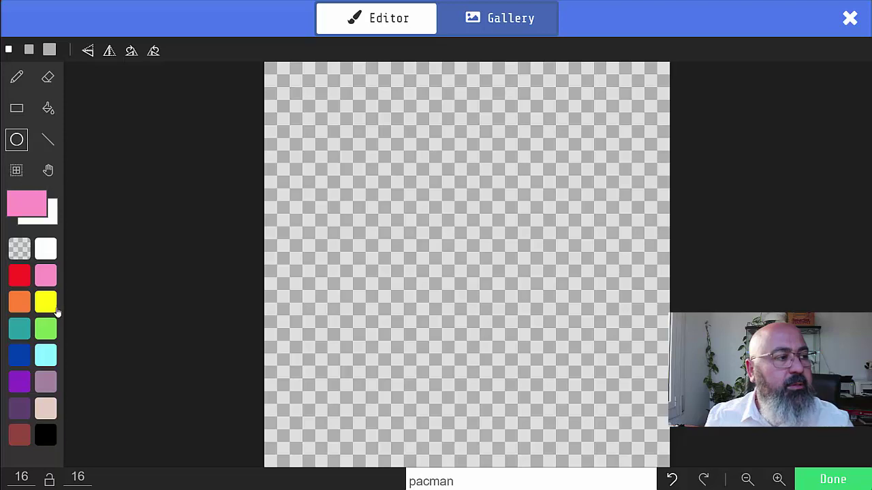
{"action": "left_click", "coordinate": [45, 302]}
{"action": "left_click_drag", "start_coordinate": [454, 251], "coordinate": [583, 395]}
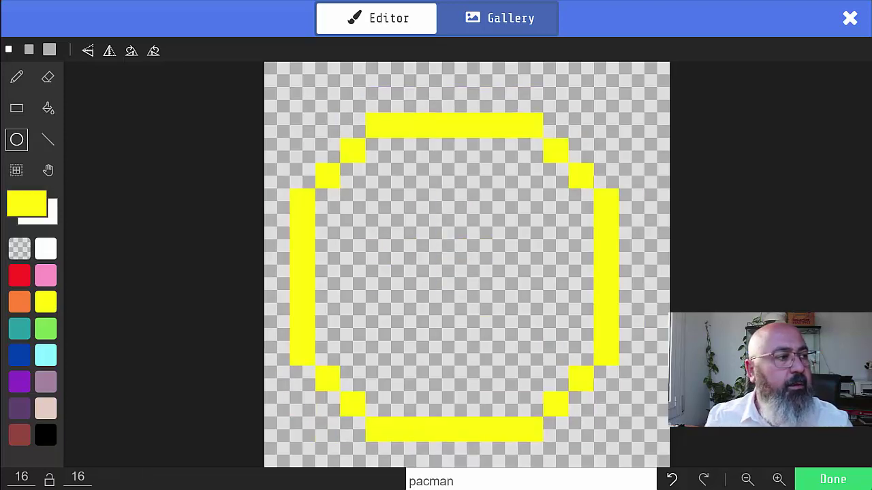
{"action": "left_click", "coordinate": [47, 108]}
{"action": "left_click", "coordinate": [473, 282]}
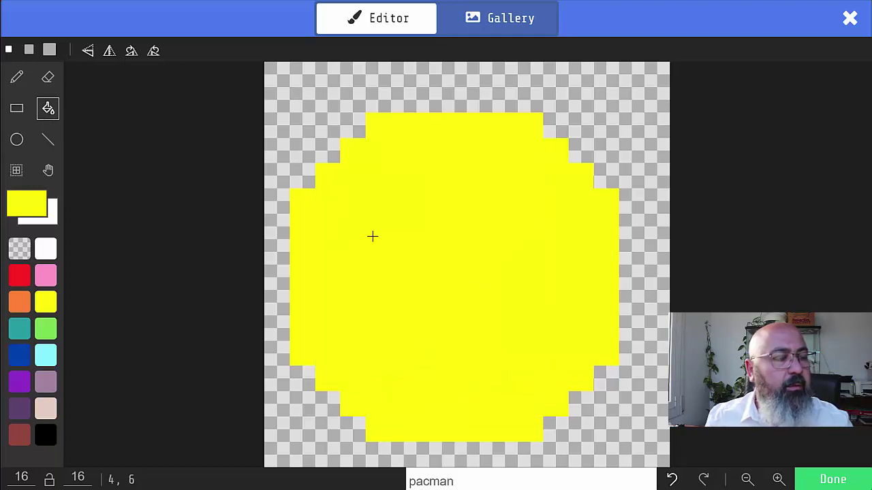
Step: Select the area around the yellow circle and move it one pixel to the right
{"action": "left_click", "coordinate": [16, 170]}
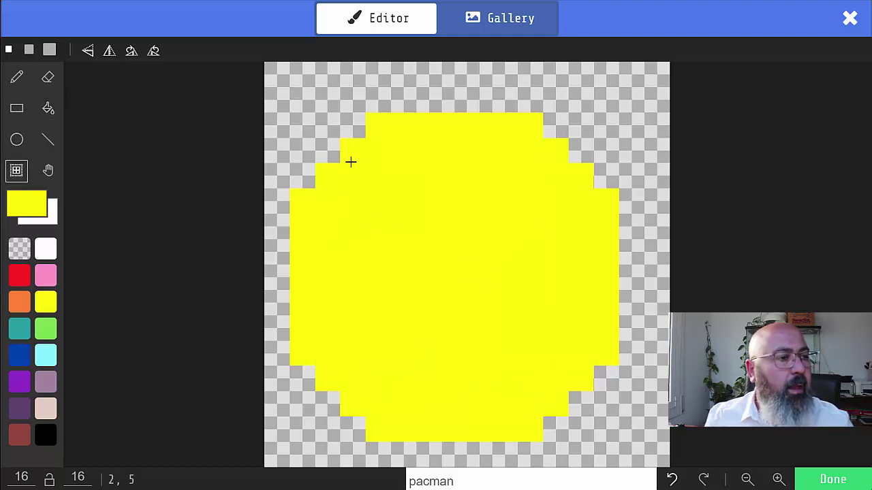
{"action": "left_click_drag", "start_coordinate": [278, 89], "coordinate": [636, 451]}
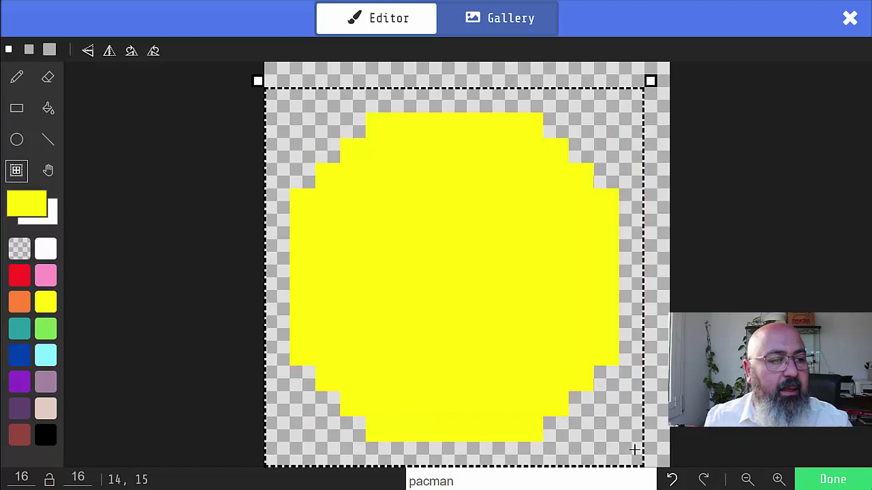
{"action": "left_click_drag", "start_coordinate": [488, 333], "coordinate": [500, 339]}
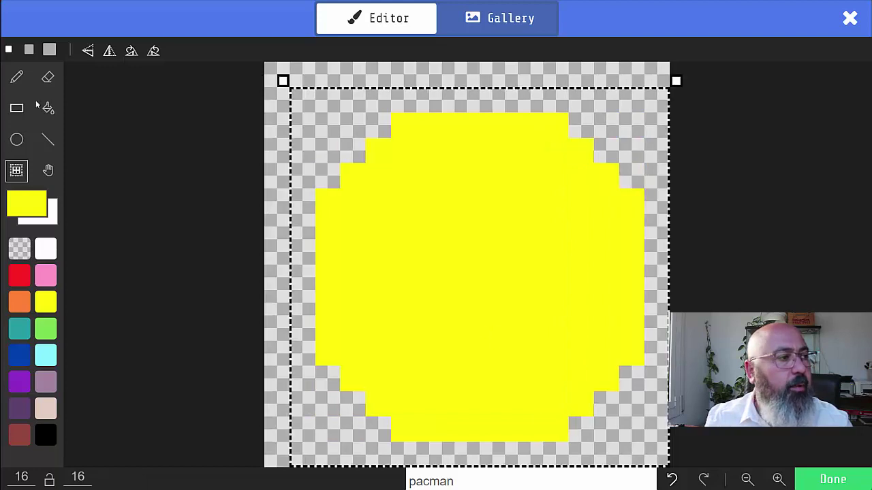
Step: Erase an open mouth from the circle's centre to its right edge, three pixels high, and trim the upper jaw's corner pixel
{"action": "left_click", "coordinate": [48, 77]}
{"action": "left_click", "coordinate": [429, 303]}
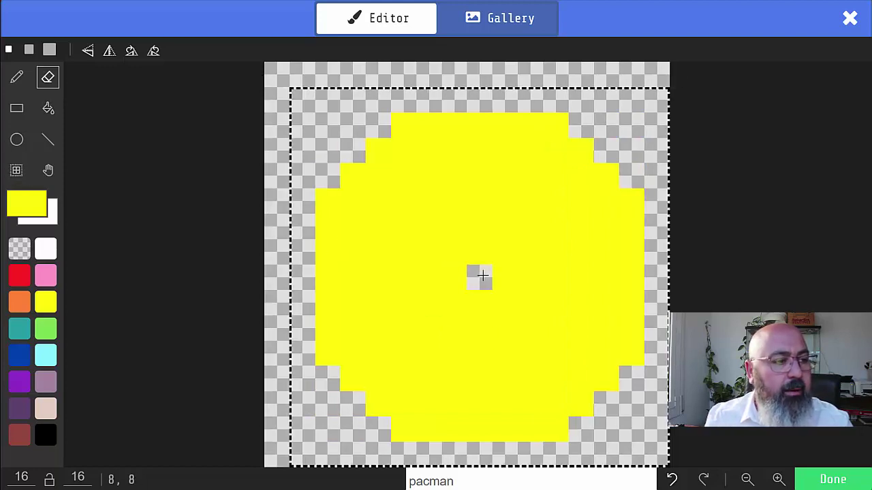
{"action": "left_click_drag", "start_coordinate": [486, 273], "coordinate": [652, 273]}
{"action": "left_click_drag", "start_coordinate": [528, 252], "coordinate": [636, 249]}
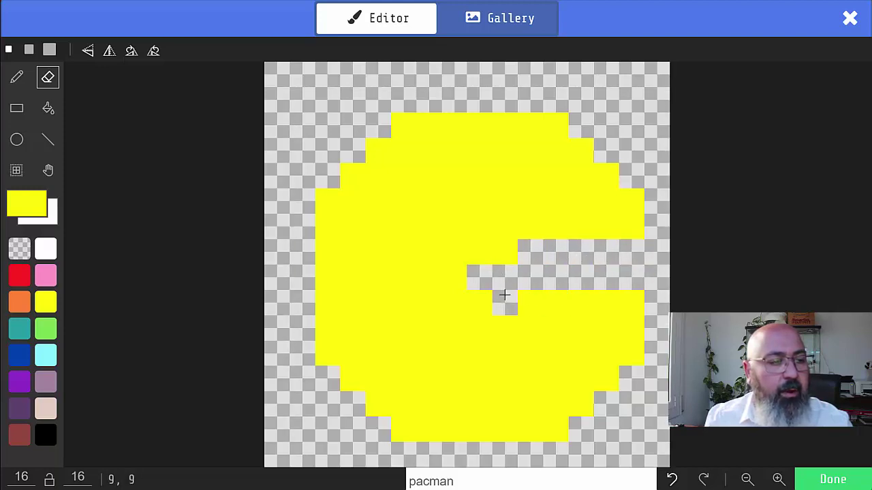
{"action": "left_click_drag", "start_coordinate": [521, 294], "coordinate": [642, 306]}
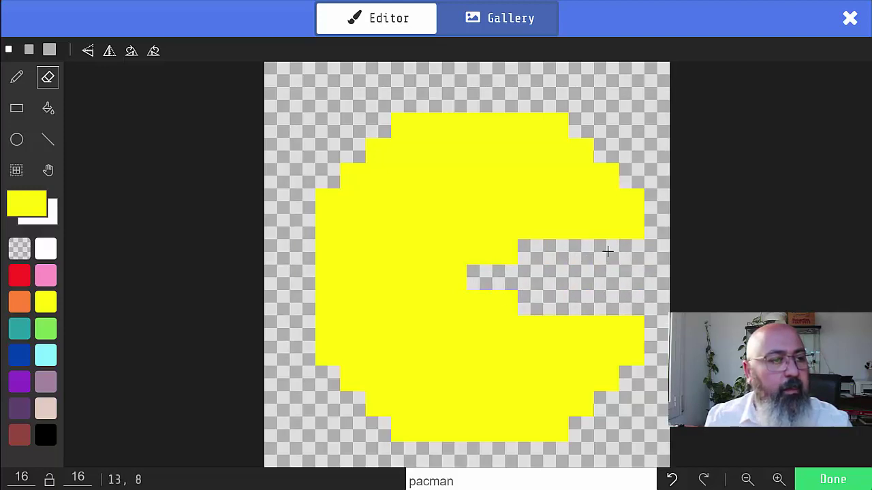
{"action": "left_click", "coordinate": [631, 228]}
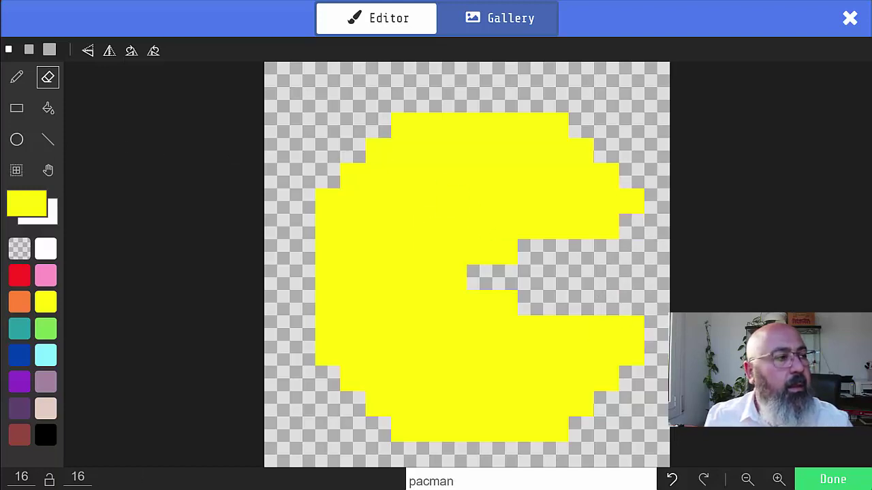
Step: Add a single black pixel as the eye in the upper half of the face and save the pacman image
{"action": "left_click", "coordinate": [45, 436]}
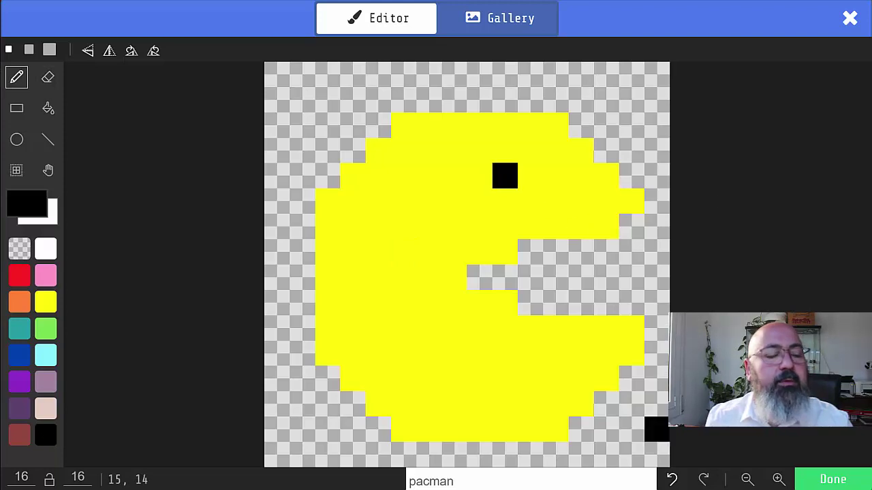
{"action": "left_click", "coordinate": [829, 480]}
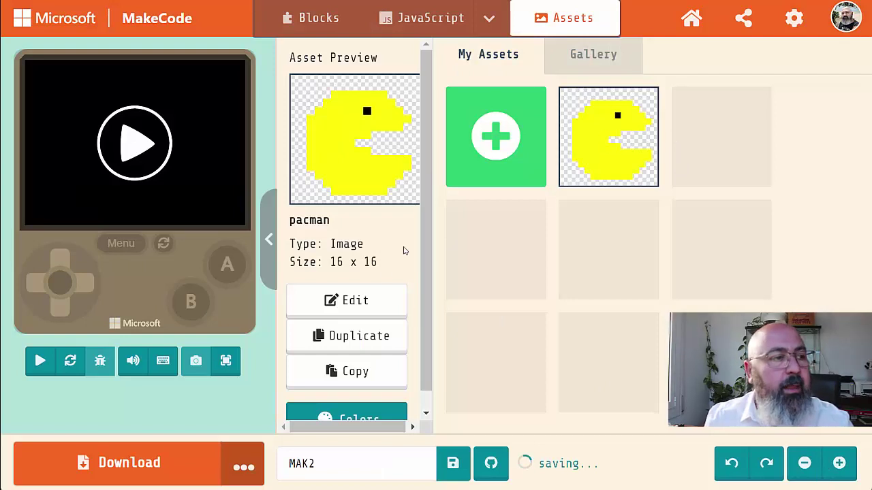
Step: Copy the finished pacman drawing and paste it as the first frame of a new Animation asset
{"action": "left_click", "coordinate": [361, 300]}
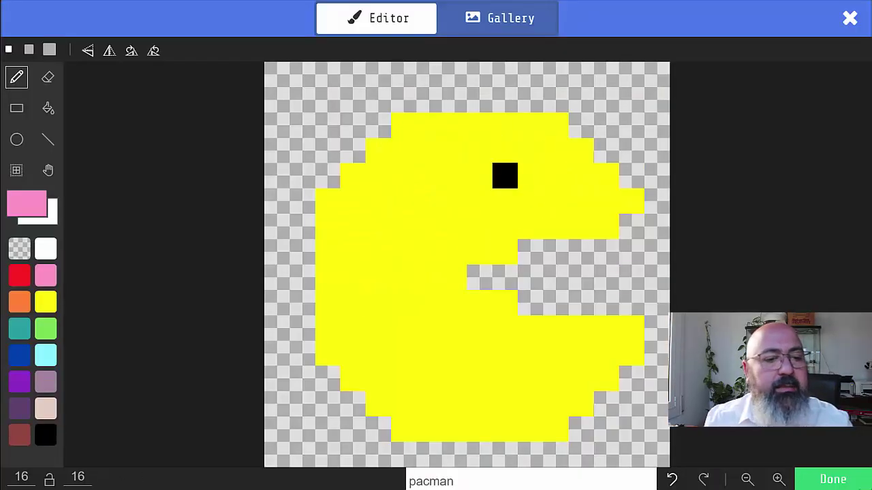
{"action": "left_click", "coordinate": [832, 480]}
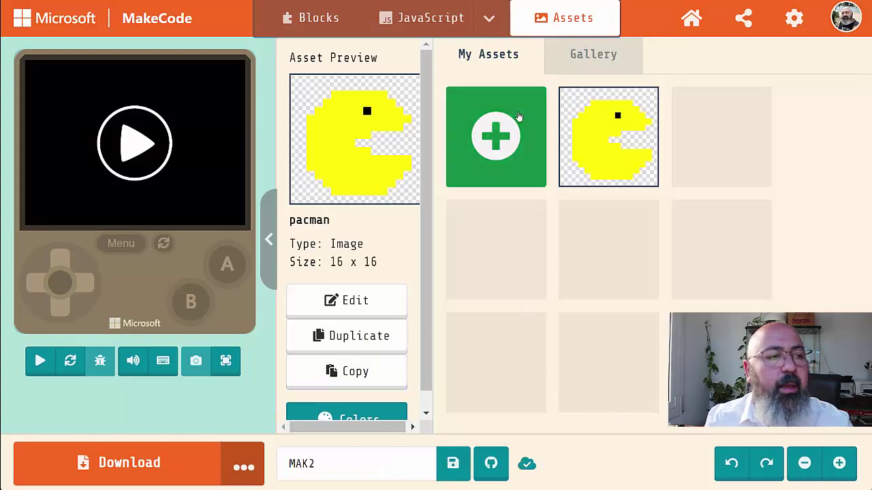
{"action": "left_click", "coordinate": [491, 136]}
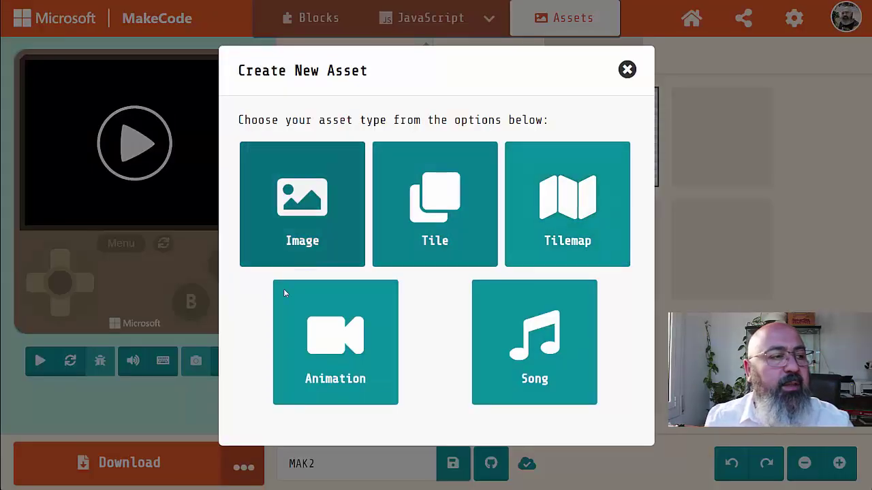
{"action": "left_click", "coordinate": [345, 350]}
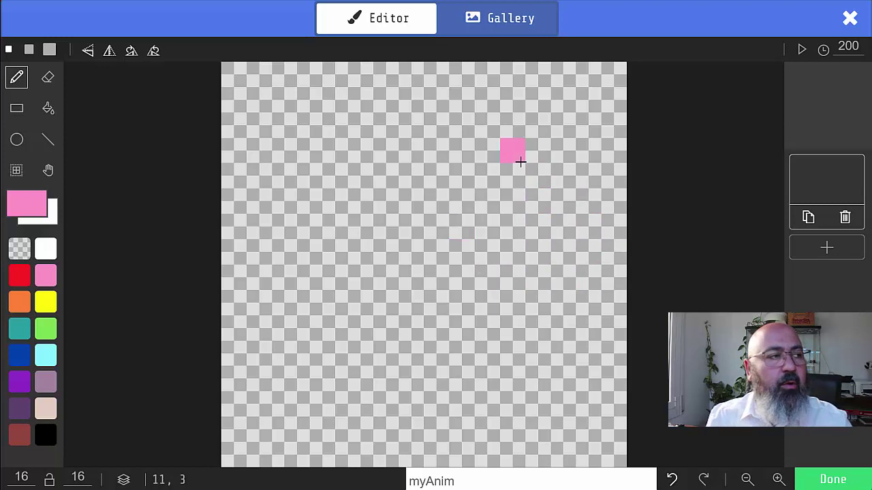
{"action": "key", "text": "ctrl+v"}
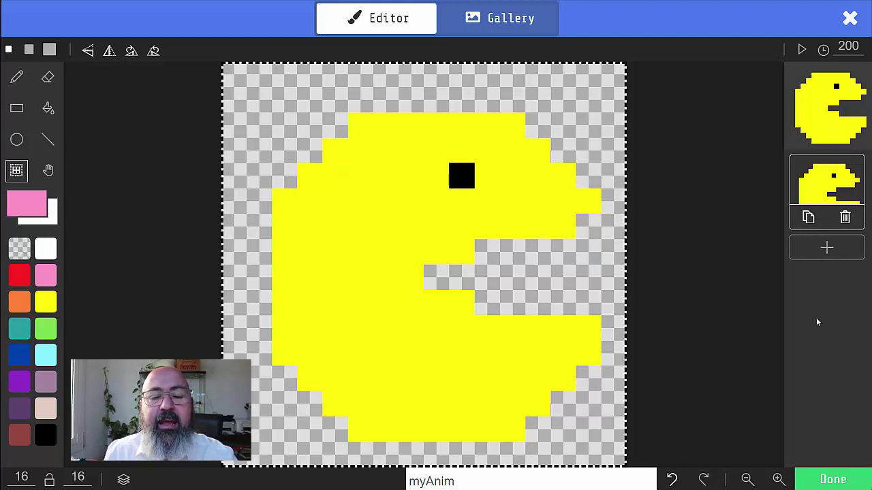
Step: Duplicate the Pac-Man frame and switch between the two frames to compare them
{"action": "left_click", "coordinate": [808, 217]}
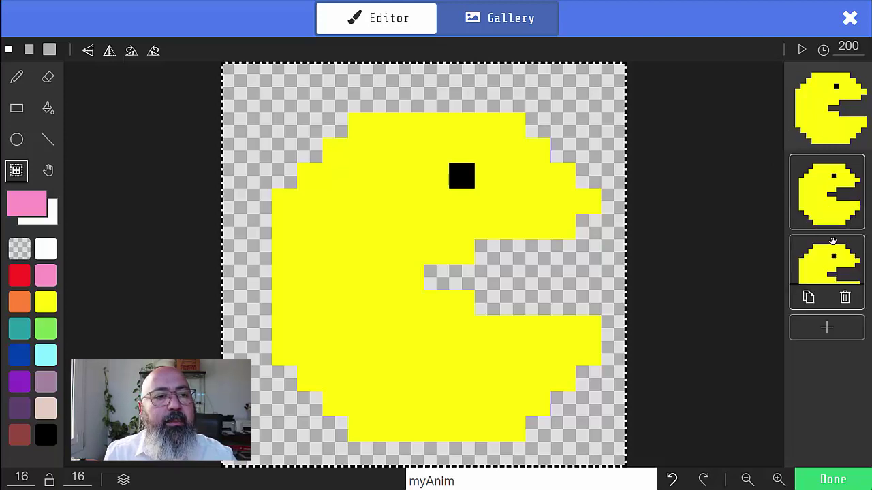
{"action": "left_click", "coordinate": [804, 192]}
{"action": "left_click", "coordinate": [814, 277]}
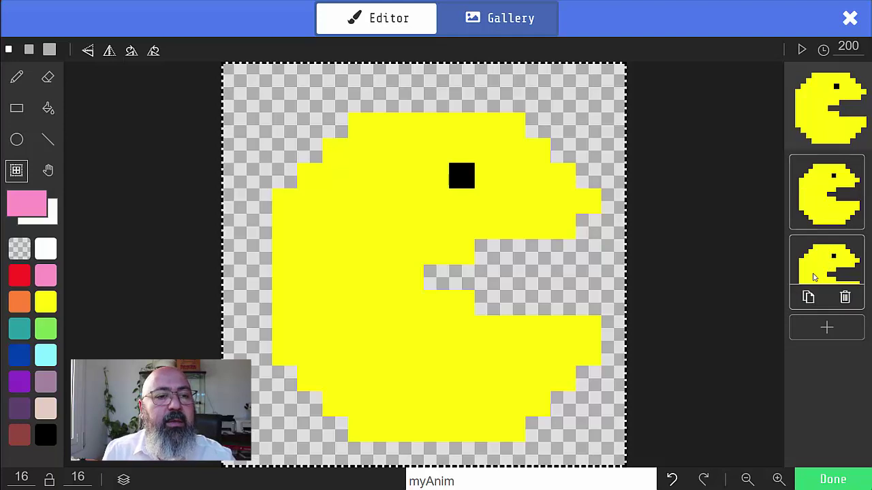
{"action": "left_click", "coordinate": [801, 195]}
{"action": "left_click", "coordinate": [798, 271]}
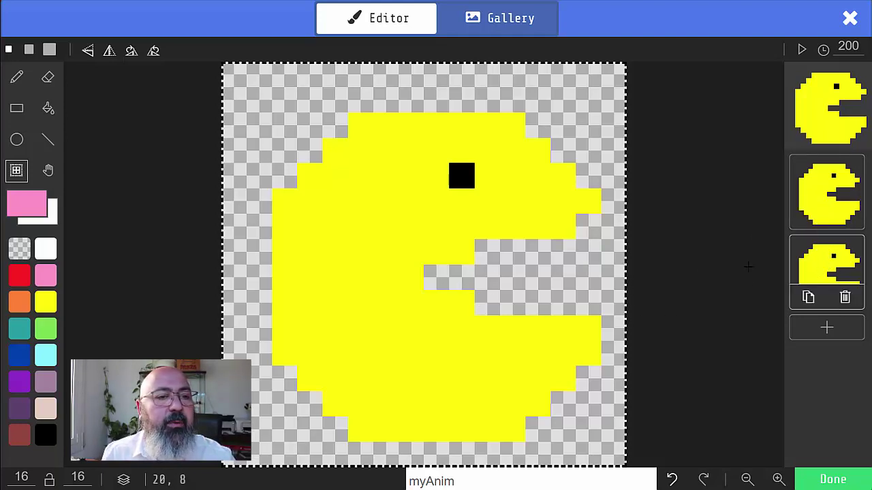
Step: In the first frame, fill the open mouth with yellow and erase a slit one pixel high and six pixels long instead
{"action": "left_click", "coordinate": [817, 208]}
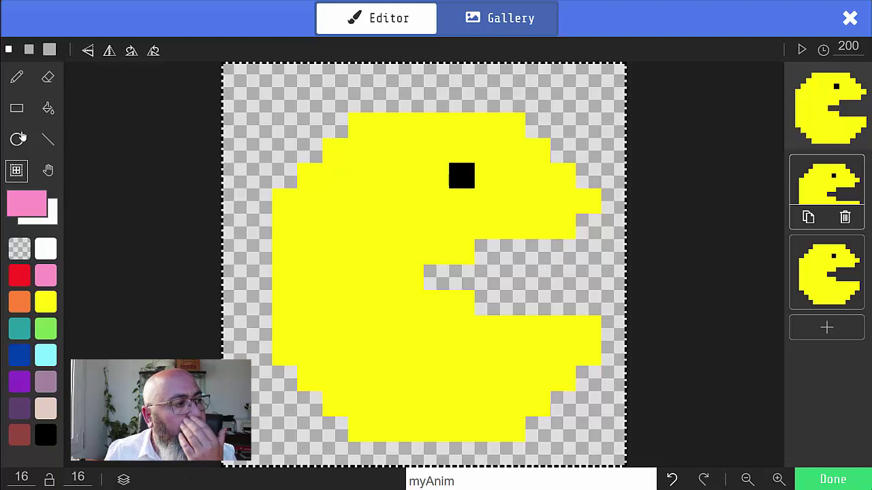
{"action": "left_click", "coordinate": [17, 78]}
{"action": "left_click", "coordinate": [50, 308]}
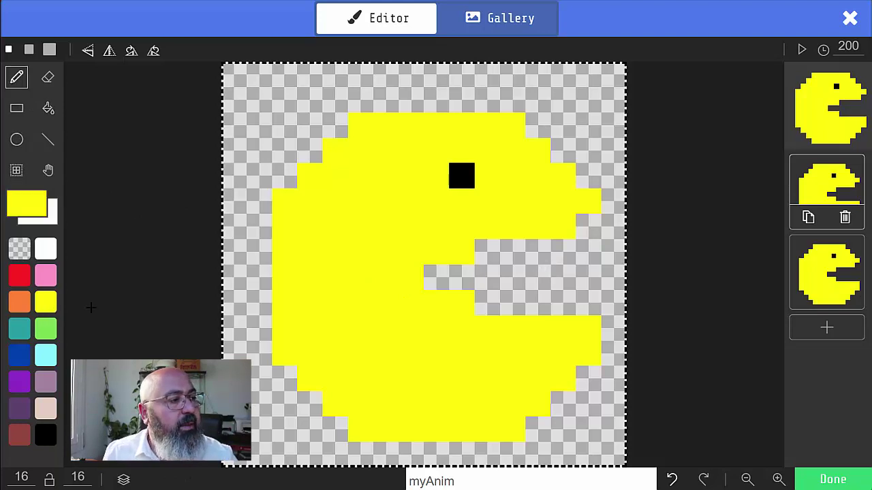
{"action": "mouse_move", "coordinate": [580, 217]}
{"action": "left_mouse_down"}
{"action": "mouse_move", "coordinate": [590, 218]}
{"action": "mouse_move", "coordinate": [579, 312]}
{"action": "mouse_move", "coordinate": [562, 261]}
{"action": "mouse_move", "coordinate": [527, 296]}
{"action": "mouse_move", "coordinate": [531, 251]}
{"action": "mouse_move", "coordinate": [467, 247]}
{"action": "mouse_move", "coordinate": [499, 284]}
{"action": "mouse_move", "coordinate": [440, 284]}
{"action": "mouse_move", "coordinate": [474, 285]}
{"action": "left_mouse_up"}
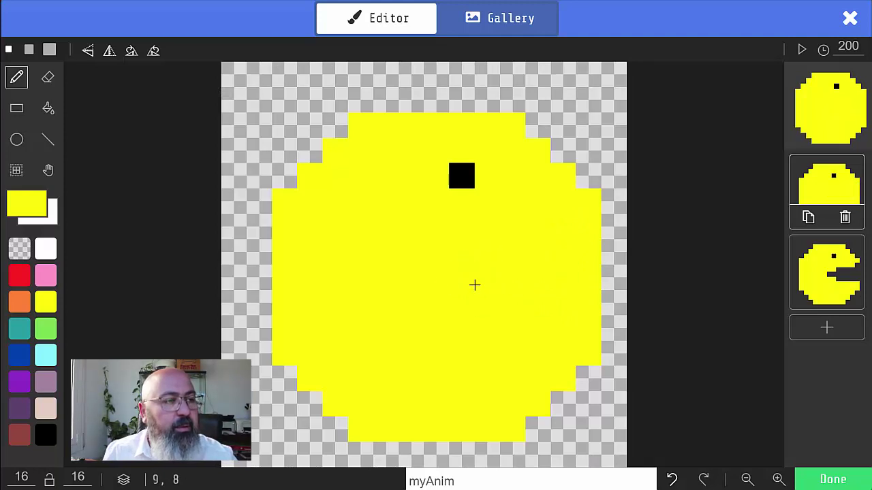
{"action": "left_click", "coordinate": [47, 77]}
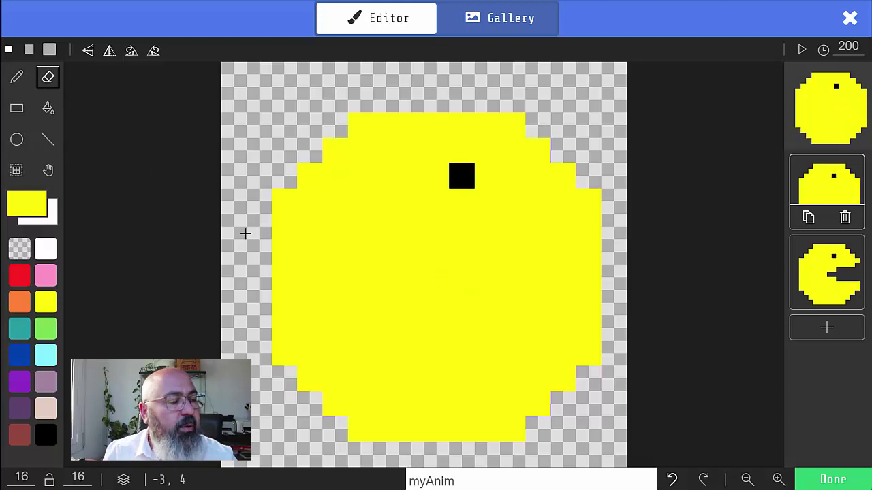
{"action": "left_click_drag", "start_coordinate": [456, 283], "coordinate": [593, 278]}
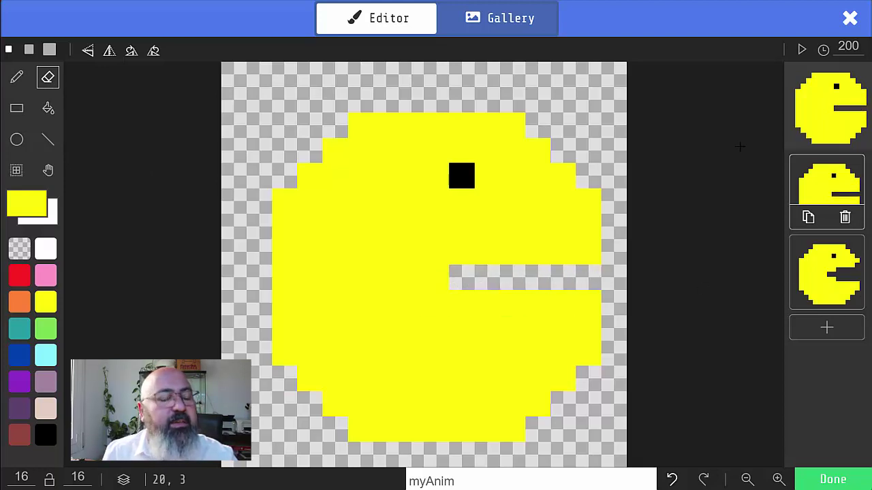
Step: Duplicate the second frame as a third frame and erase pixels along both jaws to open the mouth wider
{"action": "left_click", "coordinate": [848, 267]}
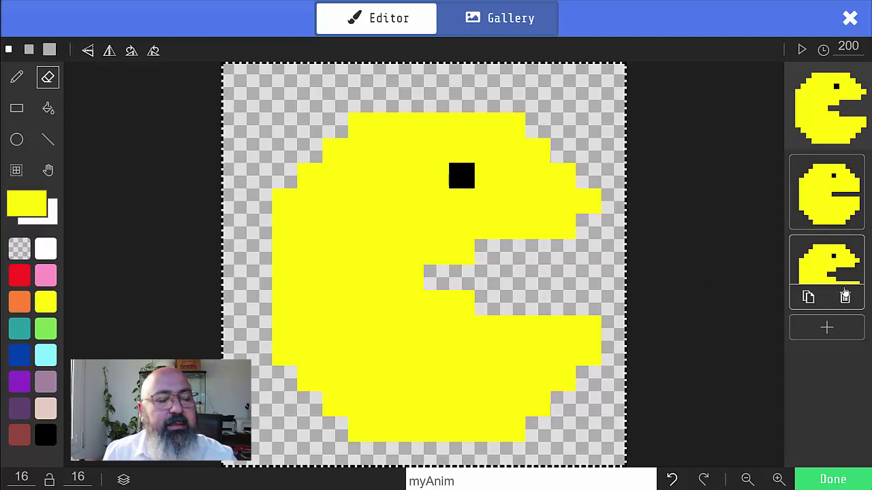
{"action": "left_click", "coordinate": [809, 299]}
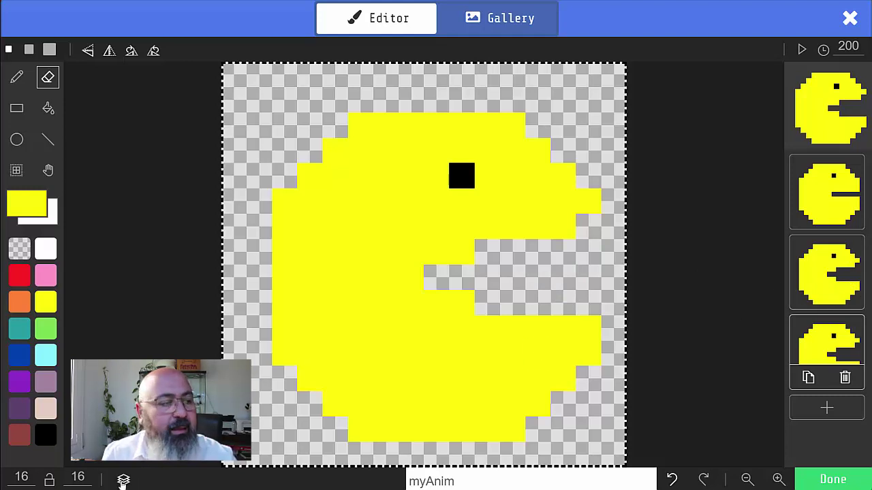
{"action": "left_click", "coordinate": [461, 254]}
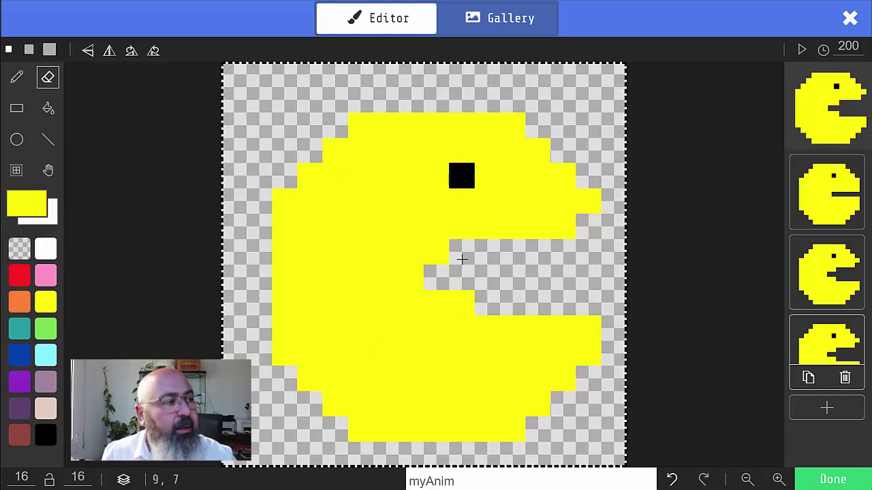
{"action": "left_click_drag", "start_coordinate": [454, 262], "coordinate": [595, 216]}
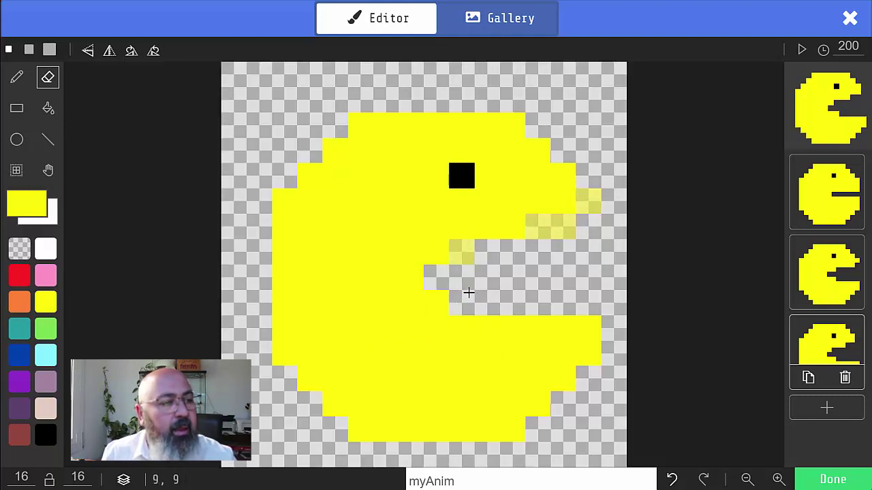
{"action": "left_click_drag", "start_coordinate": [538, 315], "coordinate": [584, 321]}
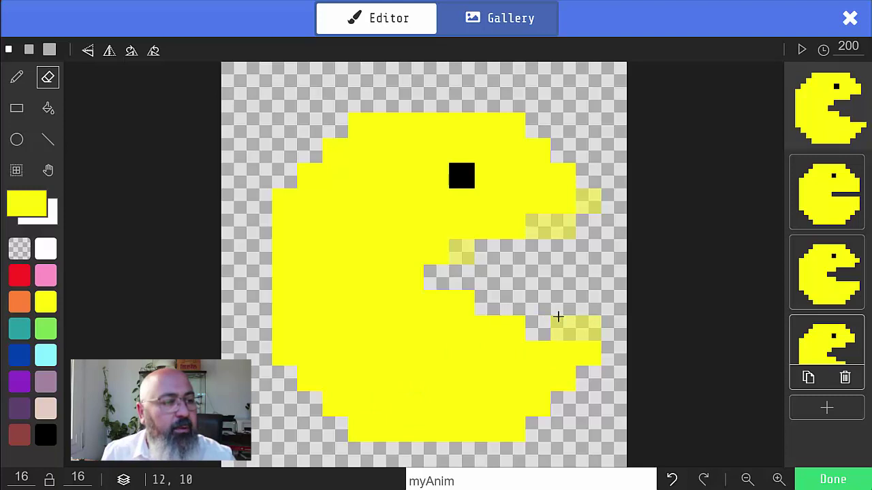
{"action": "left_click", "coordinate": [599, 346]}
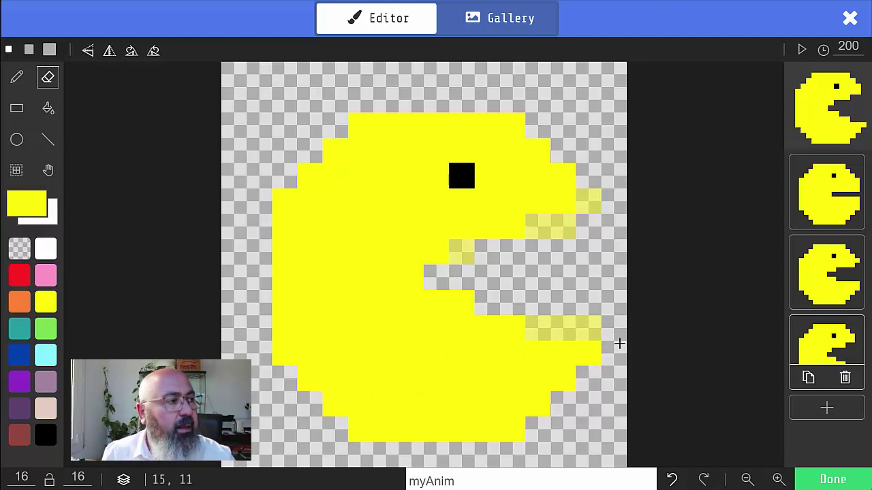
{"action": "left_click", "coordinate": [537, 378]}
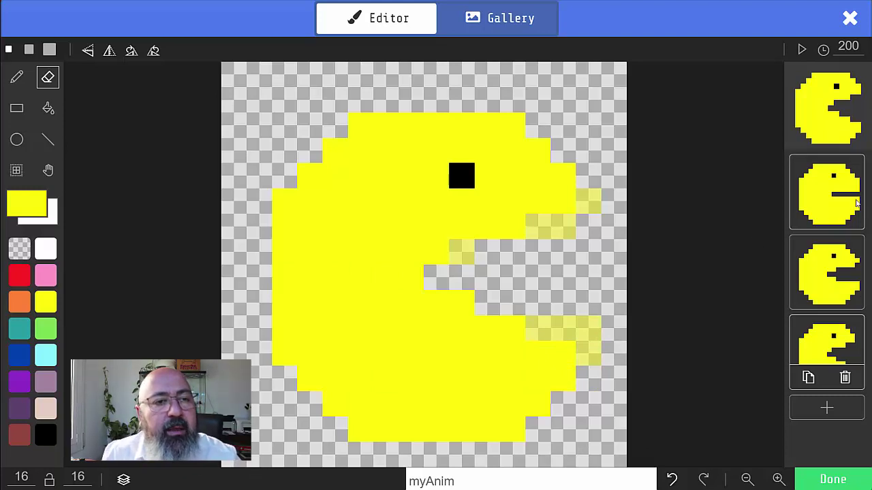
Step: Duplicate the third frame as a fourth frame, erase pixels along both jaws to widen the mouth, and turn off the onion skin
{"action": "left_click", "coordinate": [823, 183]}
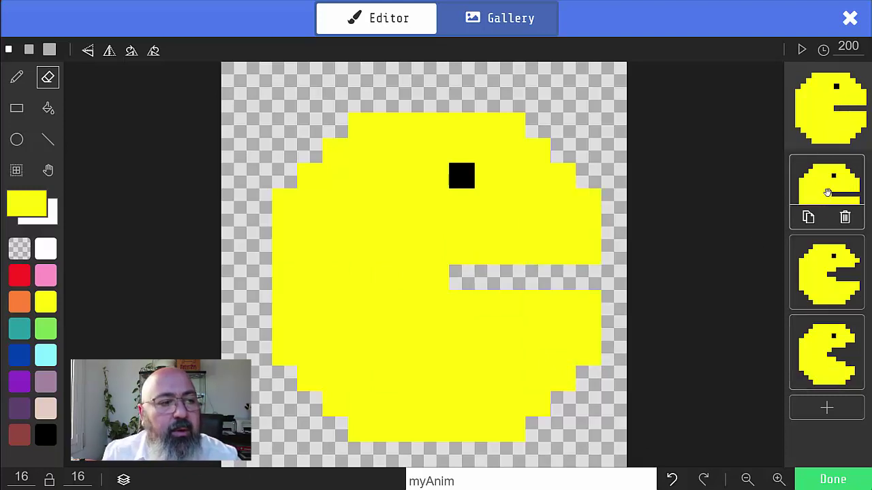
{"action": "left_click", "coordinate": [829, 260]}
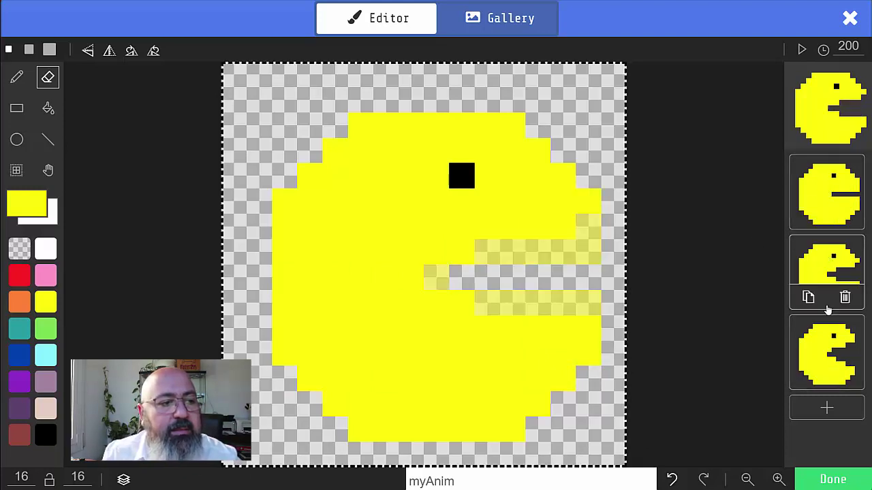
{"action": "left_click", "coordinate": [834, 344]}
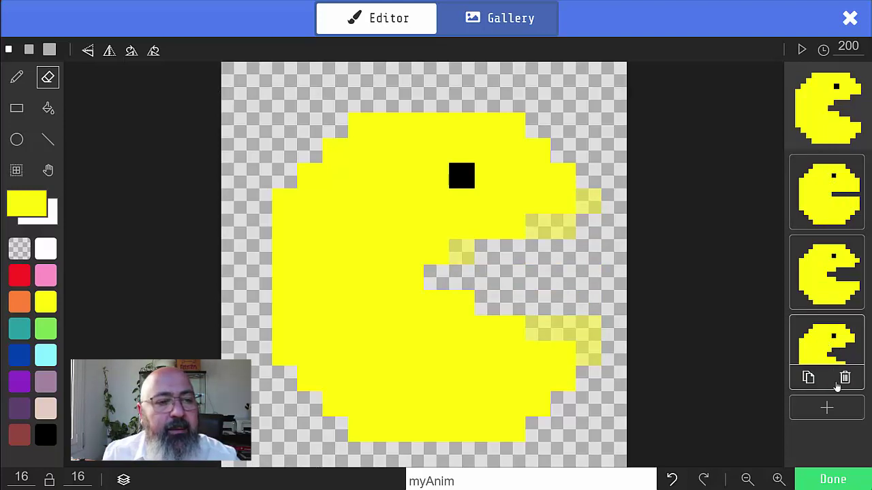
{"action": "left_click", "coordinate": [807, 378]}
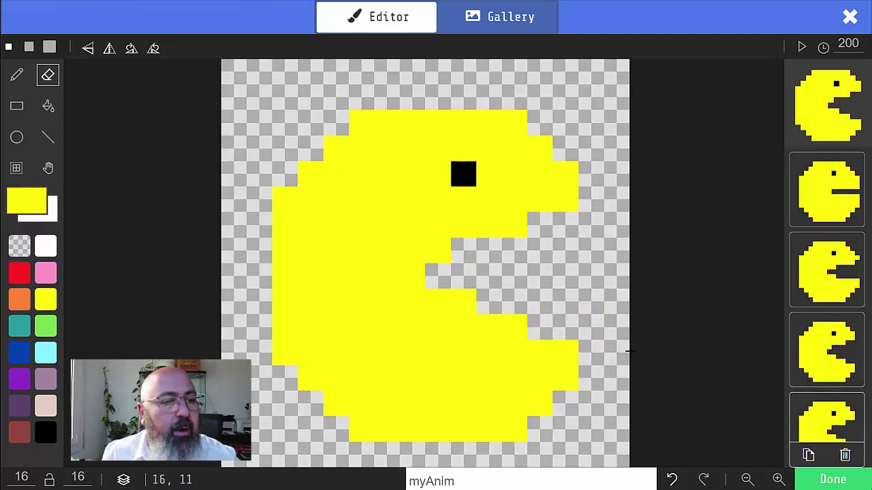
{"action": "mouse_move", "coordinate": [465, 290]}
{"action": "left_mouse_down"}
{"action": "mouse_move", "coordinate": [564, 350]}
{"action": "mouse_move", "coordinate": [587, 352]}
{"action": "left_mouse_up"}
{"action": "left_click_drag", "start_coordinate": [488, 252], "coordinate": [570, 203]}
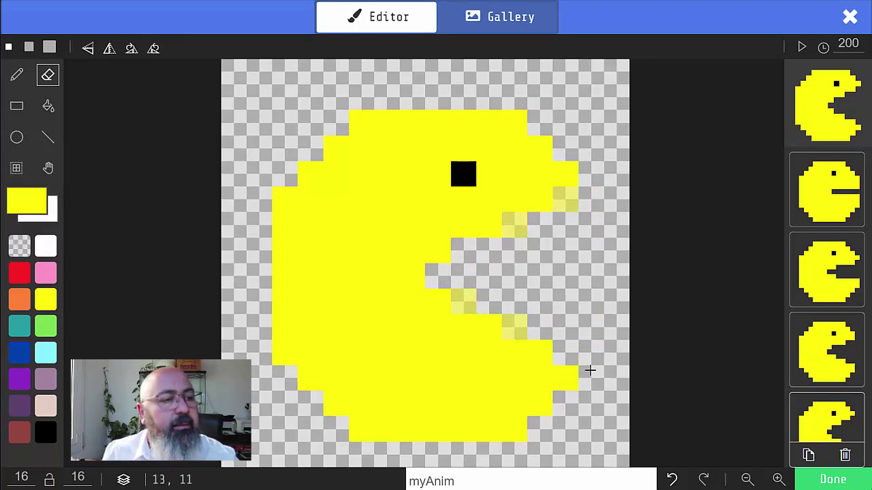
{"action": "left_click", "coordinate": [123, 481]}
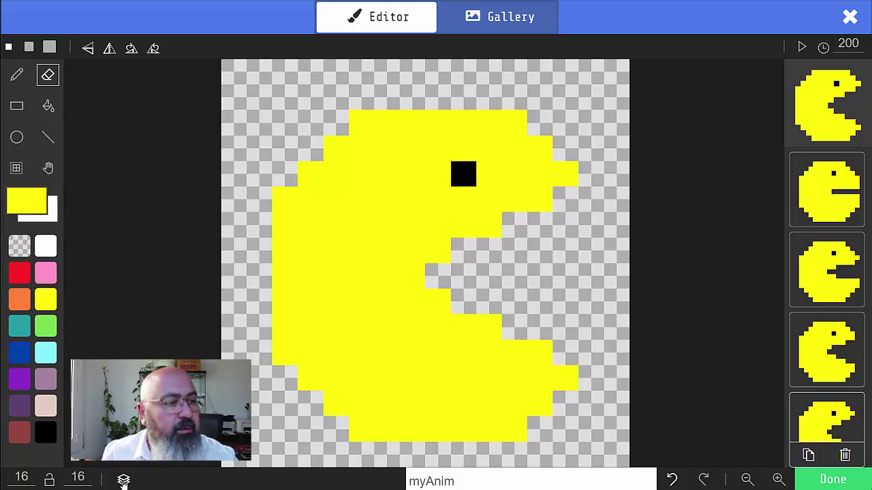
Step: Duplicate the third and second frames to get copies for the mouth-closing half of the animation
{"action": "left_click", "coordinate": [829, 337]}
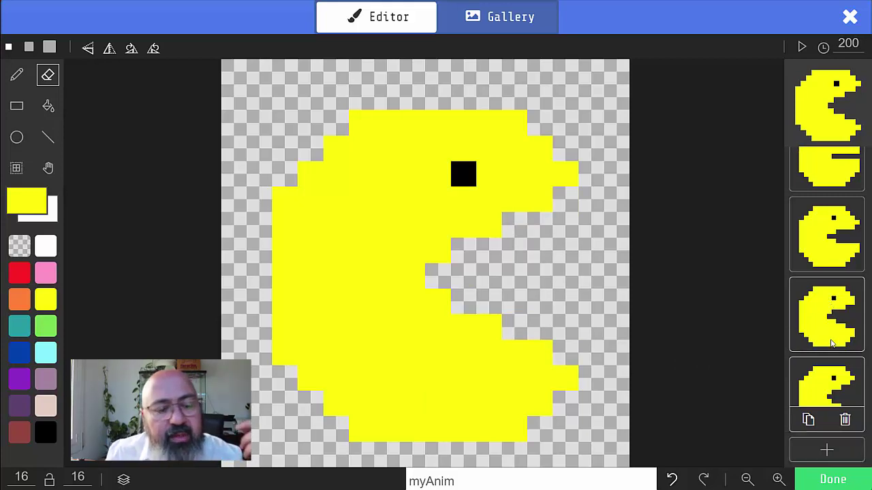
{"action": "left_click", "coordinate": [814, 381]}
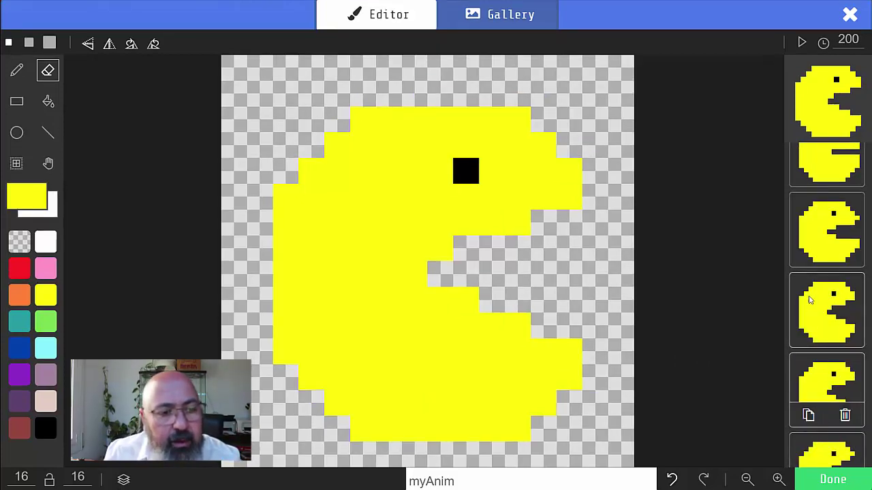
{"action": "left_click", "coordinate": [813, 234]}
{"action": "left_click", "coordinate": [809, 274]}
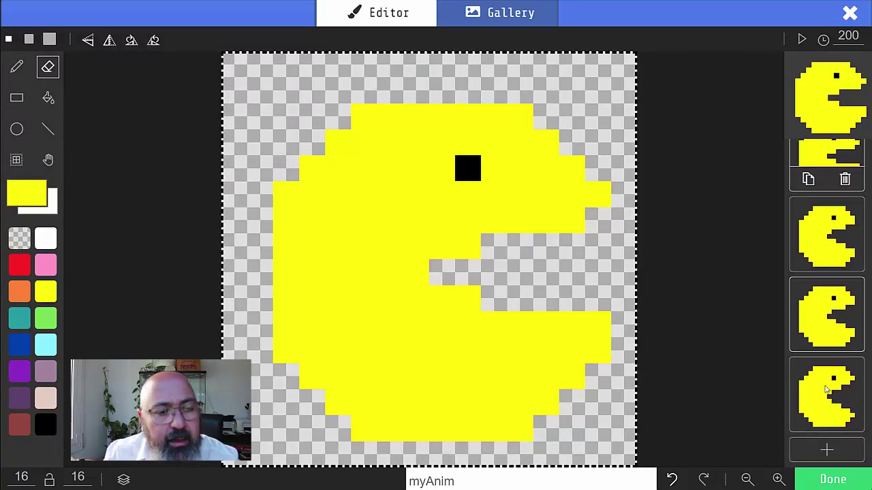
Step: Move the copy of the second frame to the end of the frame sequence
{"action": "left_click", "coordinate": [806, 308]}
{"action": "left_click", "coordinate": [806, 338]}
{"action": "left_click", "coordinate": [807, 306]}
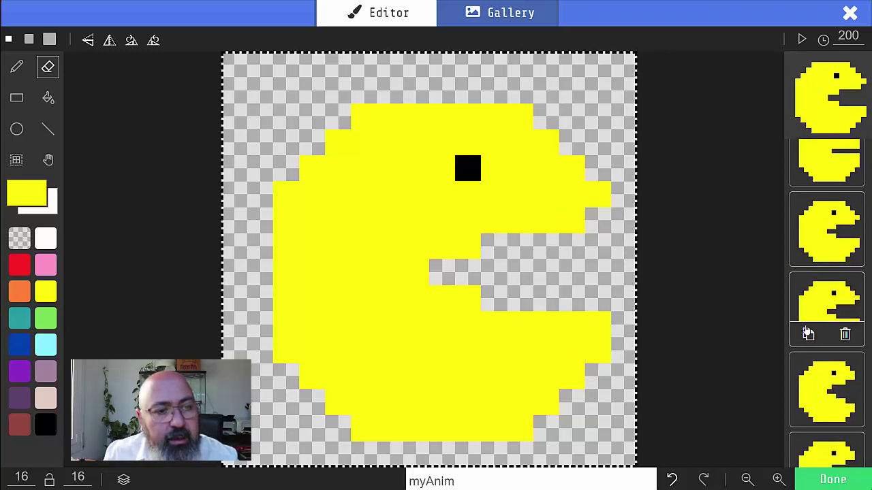
{"action": "left_click_drag", "start_coordinate": [805, 307], "coordinate": [813, 374]}
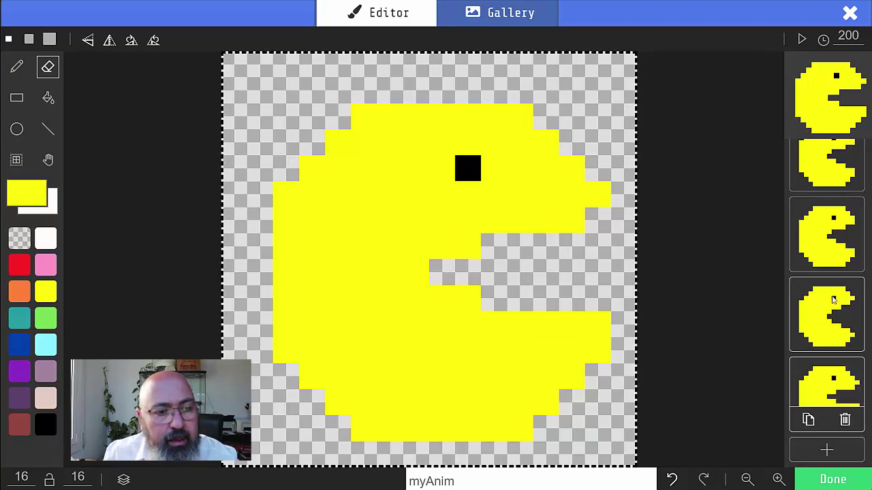
Step: Move the copy of the third frame between the widest-mouth frame and the copy of the second frame
{"action": "scroll", "coordinate": [829, 286], "scroll_direction": "up", "scroll_amount": 2}
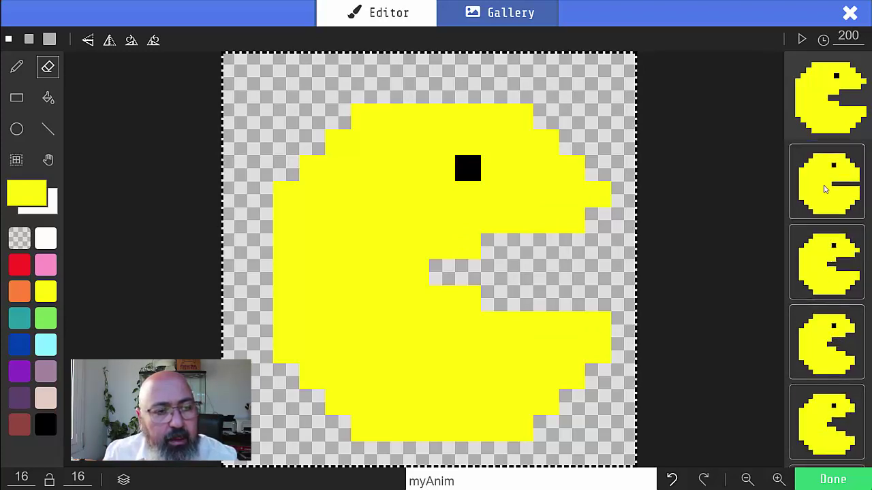
{"action": "scroll", "coordinate": [832, 327], "scroll_direction": "down", "scroll_amount": 2}
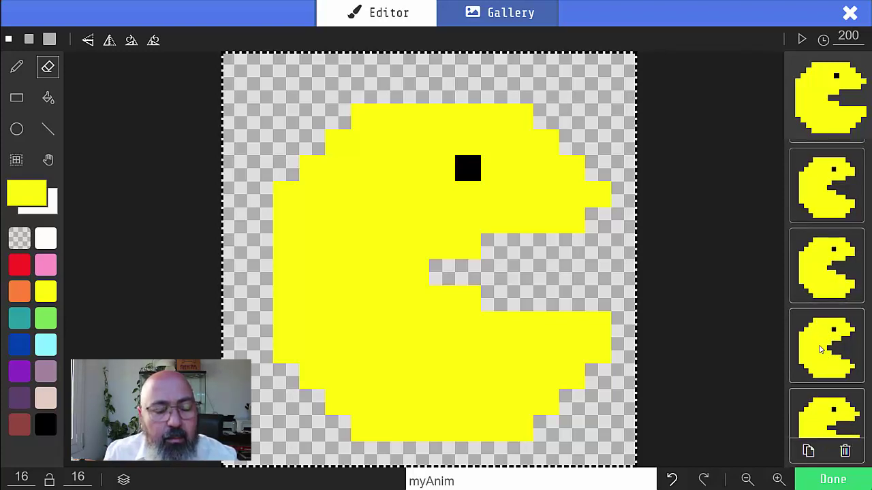
{"action": "scroll", "coordinate": [820, 349], "scroll_direction": "down", "scroll_amount": 1}
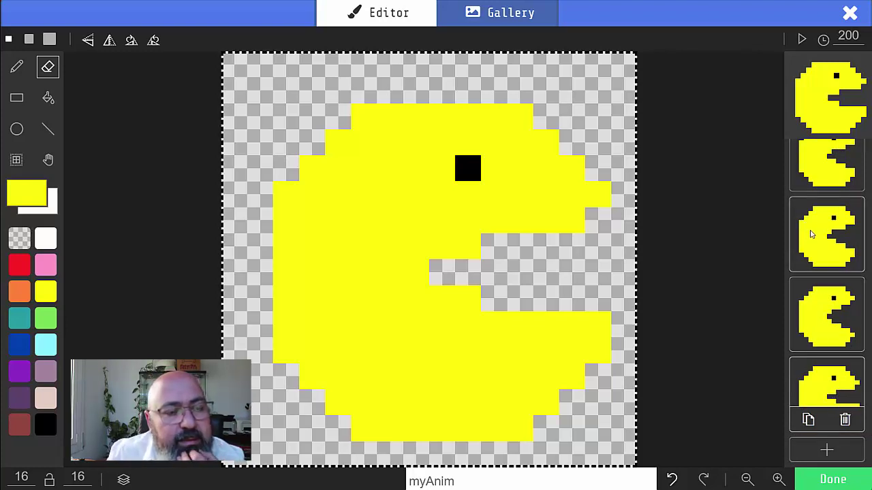
{"action": "left_click_drag", "start_coordinate": [811, 234], "coordinate": [809, 276]}
{"action": "left_click", "coordinate": [811, 260]}
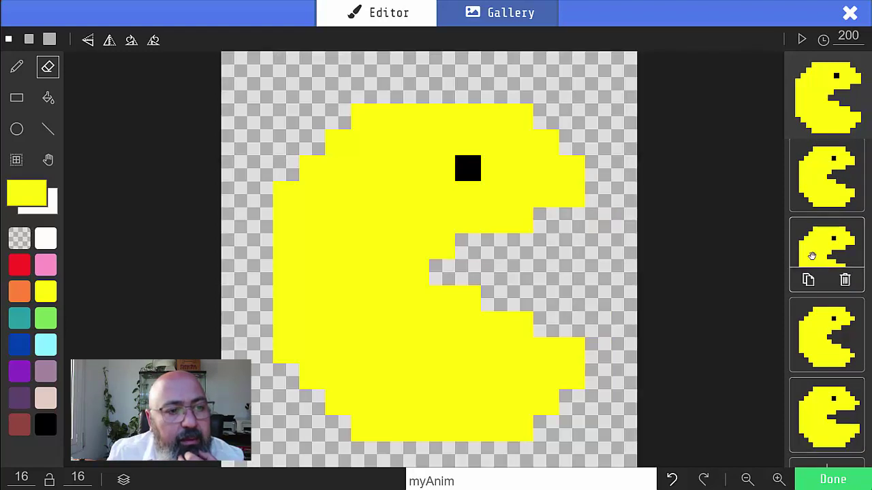
{"action": "left_click_drag", "start_coordinate": [812, 261], "coordinate": [818, 303]}
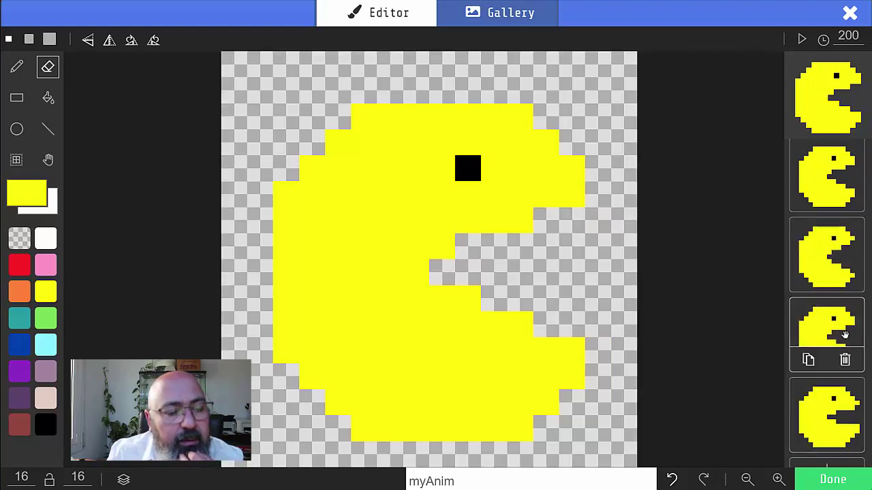
{"action": "left_click_drag", "start_coordinate": [844, 334], "coordinate": [844, 335]}
Step: Duplicate the first, nearly closed-mouth frame and move the copy to the end of the frame sequence
{"action": "left_click", "coordinate": [814, 178]}
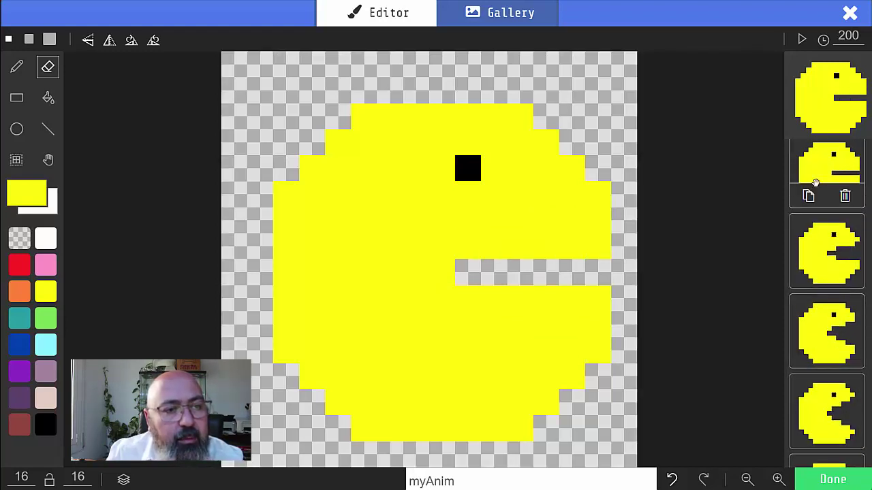
{"action": "left_click", "coordinate": [808, 197]}
{"action": "left_click_drag", "start_coordinate": [832, 247], "coordinate": [831, 386]}
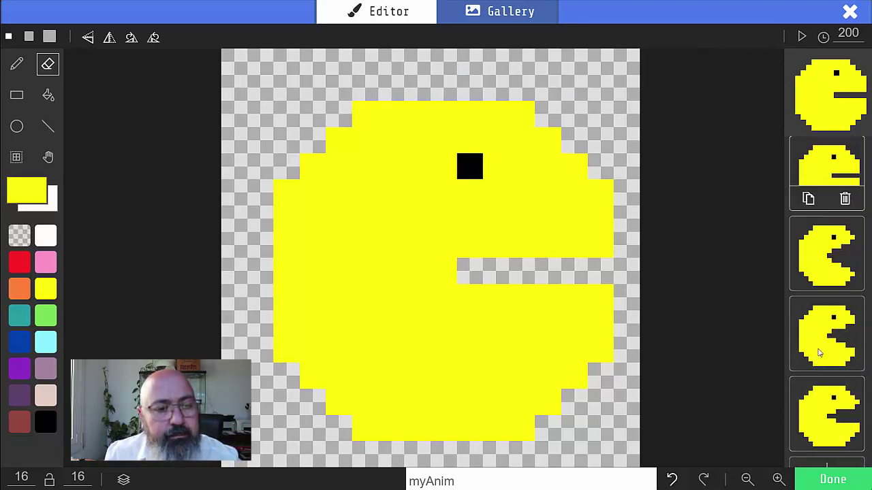
{"action": "left_click_drag", "start_coordinate": [813, 174], "coordinate": [816, 377]}
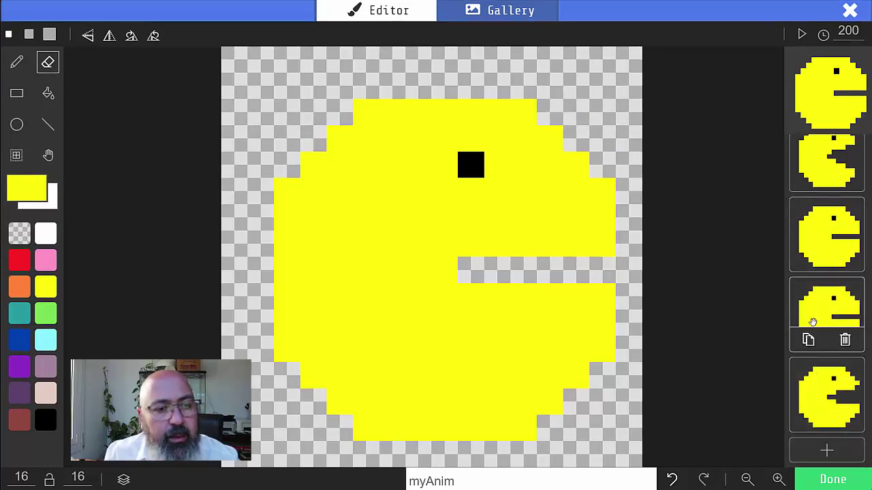
{"action": "left_click_drag", "start_coordinate": [810, 307], "coordinate": [809, 380]}
Step: Check the frame order, preview the animation, and set its frame interval to 100
{"action": "scroll", "coordinate": [818, 348], "scroll_direction": "up", "scroll_amount": 2}
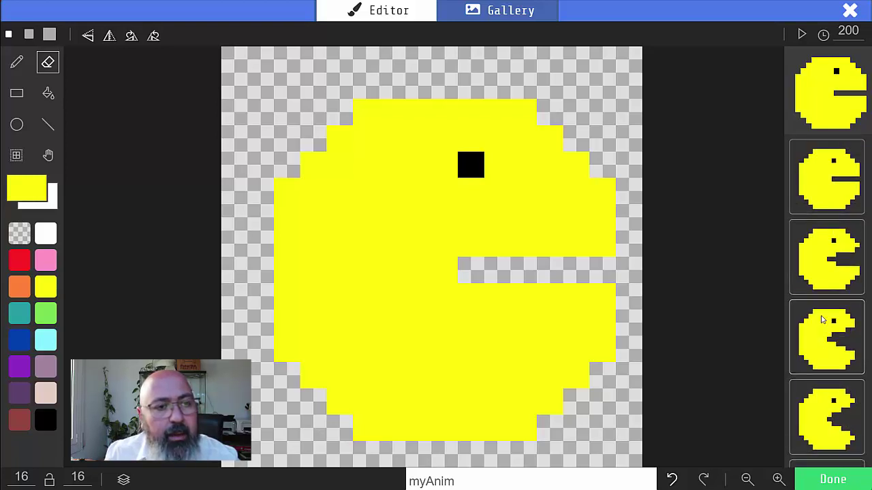
{"action": "scroll", "coordinate": [822, 320], "scroll_direction": "up", "scroll_amount": 1}
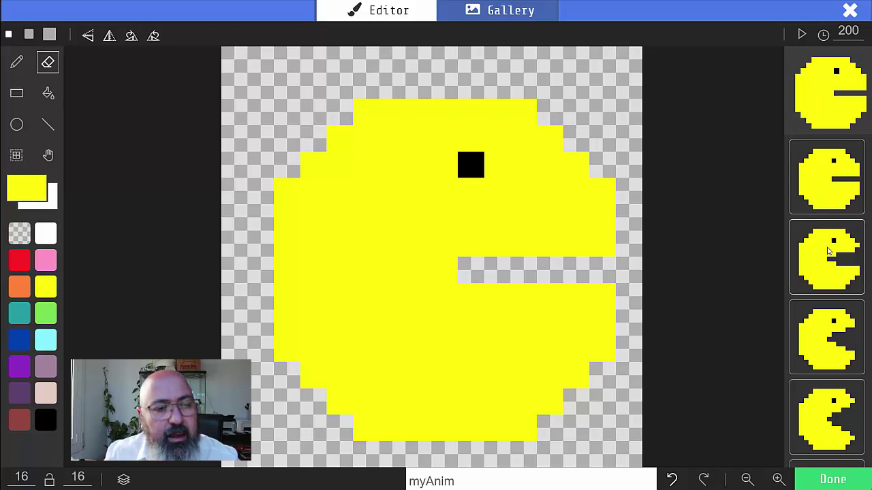
{"action": "scroll", "coordinate": [831, 272], "scroll_direction": "up", "scroll_amount": 1}
{"action": "scroll", "coordinate": [826, 283], "scroll_direction": "down", "scroll_amount": 1}
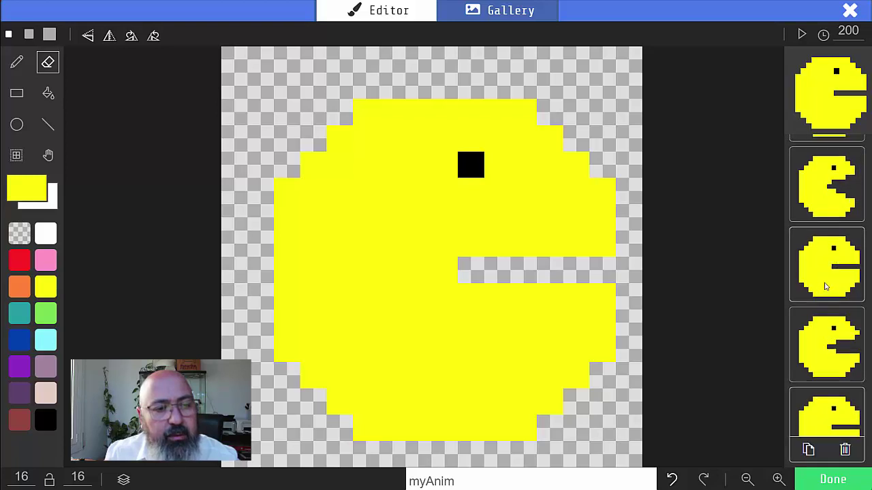
{"action": "left_click", "coordinate": [828, 275]}
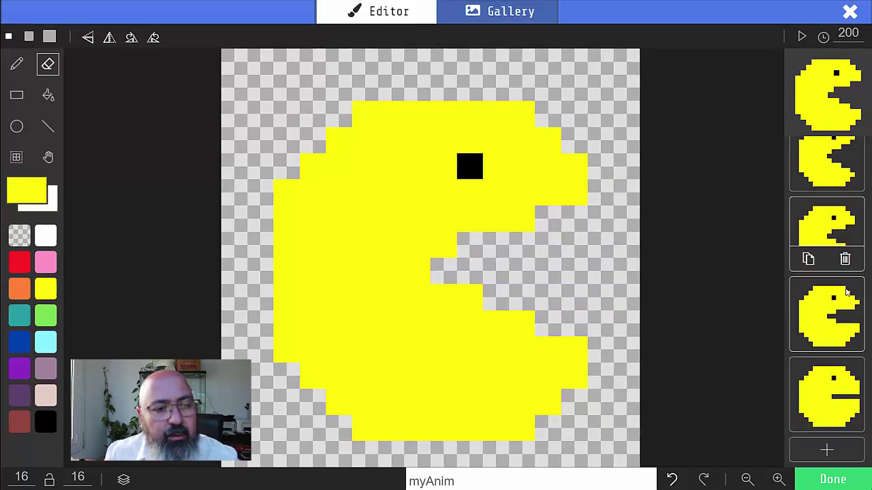
{"action": "scroll", "coordinate": [829, 310], "scroll_direction": "down", "scroll_amount": 3}
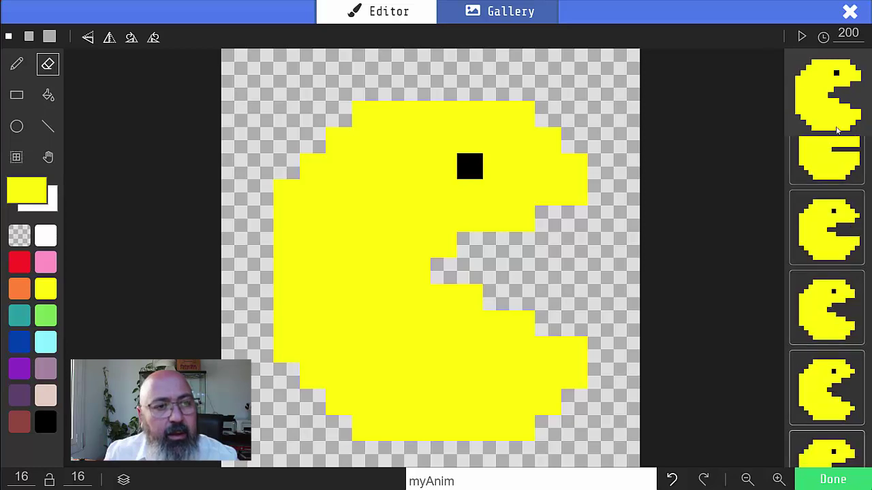
{"action": "left_click", "coordinate": [800, 38]}
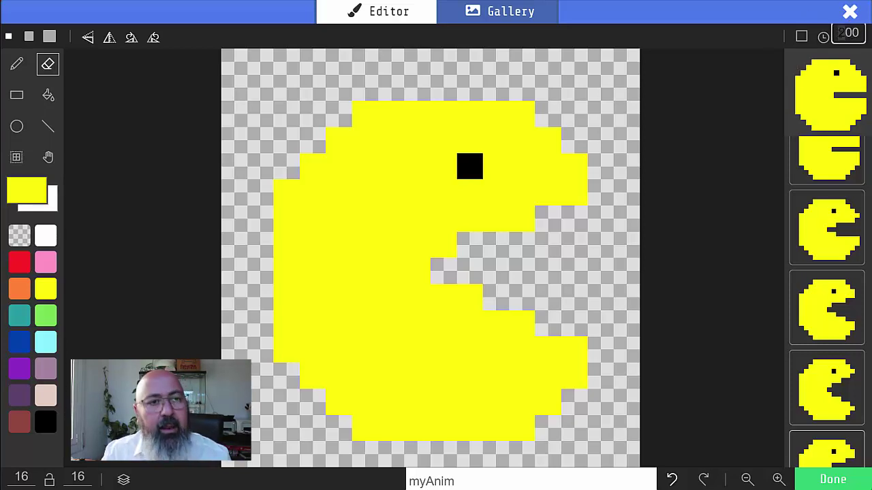
{"action": "type", "text": "1"}
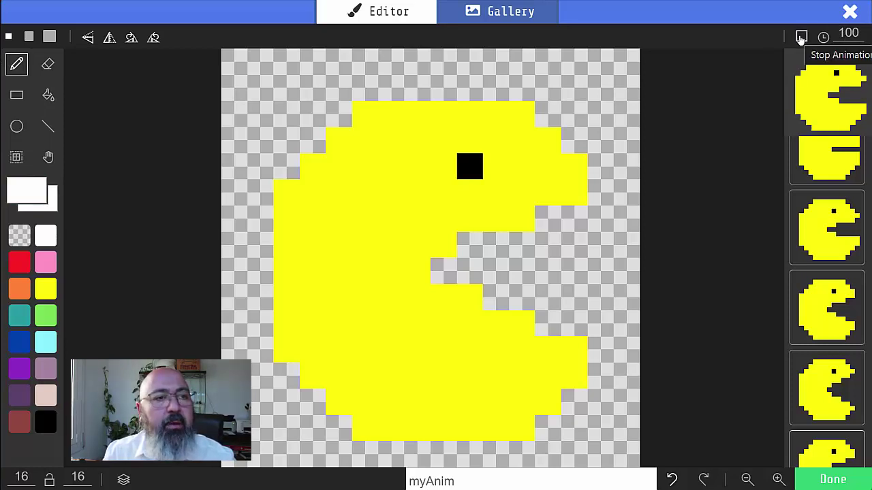
{"action": "left_click", "coordinate": [801, 38]}
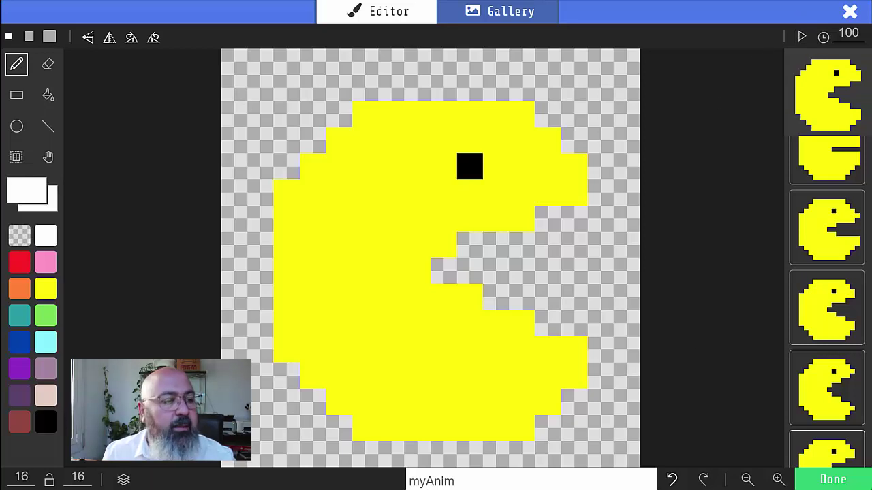
Step: Name the animation pacmanA, save it, and view both the animation and the pacman image in the project assets
{"action": "left_click", "coordinate": [453, 481]}
{"action": "type", "text": "pacmanA"}
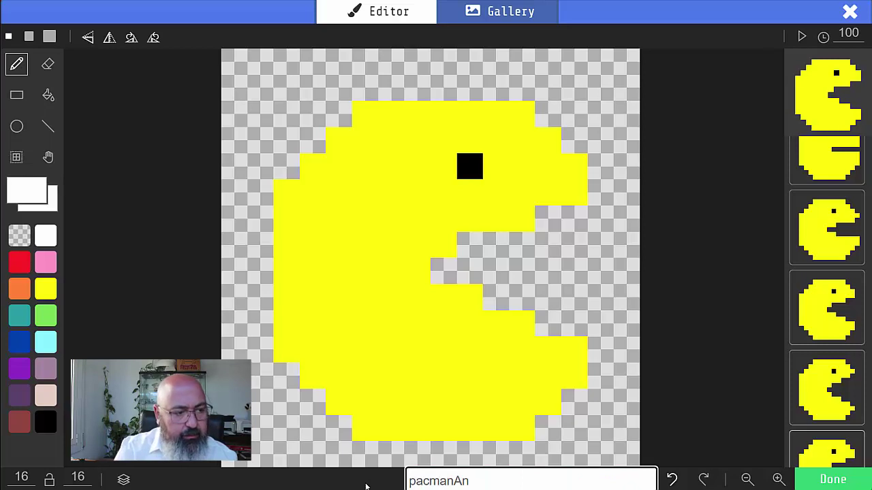
{"action": "left_click", "coordinate": [840, 484]}
{"action": "left_click", "coordinate": [703, 174]}
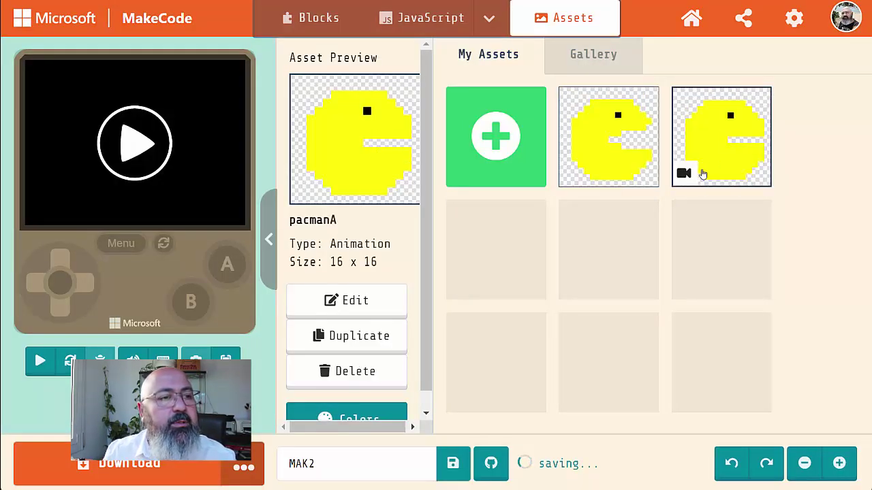
{"action": "left_click", "coordinate": [618, 156]}
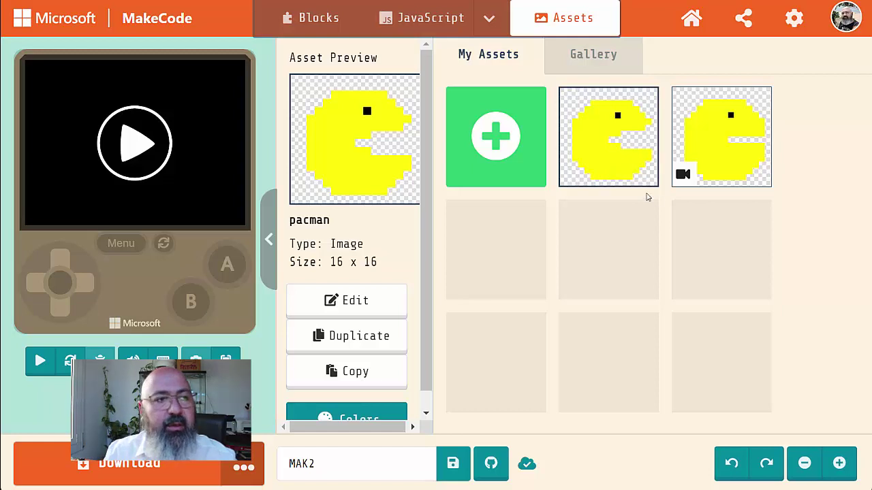
Step: Add a block inside on start in the Blocks editor that sets mySprite to a sprite of kind Player
{"action": "left_click", "coordinate": [316, 28]}
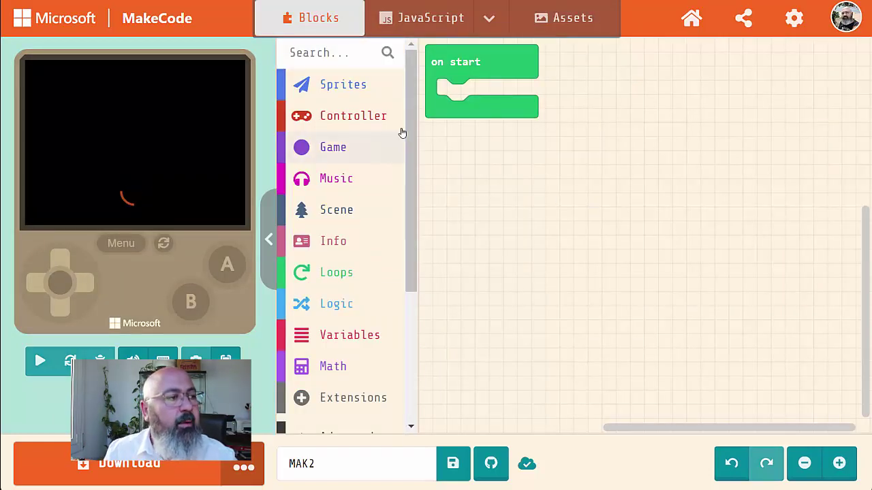
{"action": "left_click", "coordinate": [339, 85]}
{"action": "left_click_drag", "start_coordinate": [446, 159], "coordinate": [492, 102]}
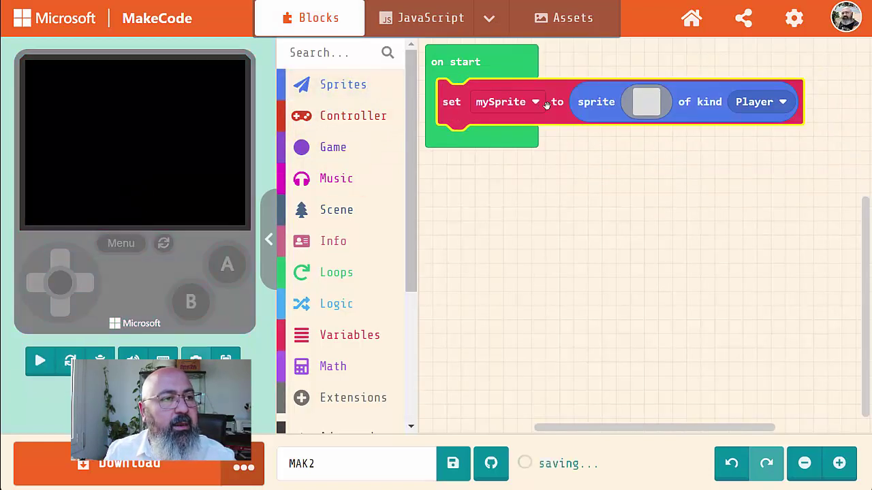
Step: Assign the saved pacman image asset to the mySprite block
{"action": "left_click", "coordinate": [646, 102]}
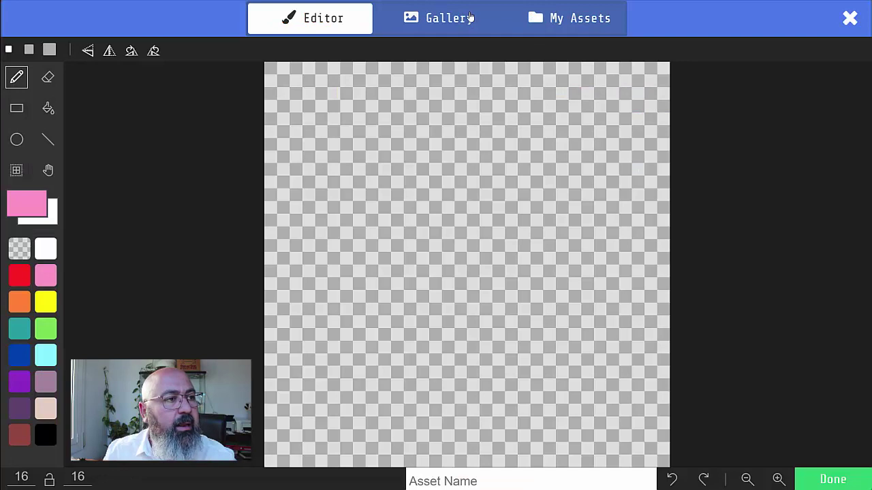
{"action": "left_click", "coordinate": [586, 27]}
{"action": "left_click", "coordinate": [377, 97]}
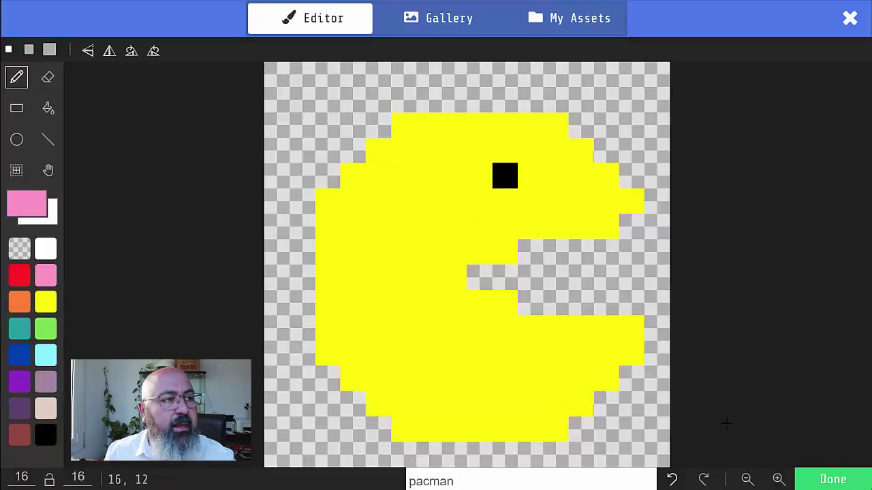
{"action": "left_click", "coordinate": [833, 480]}
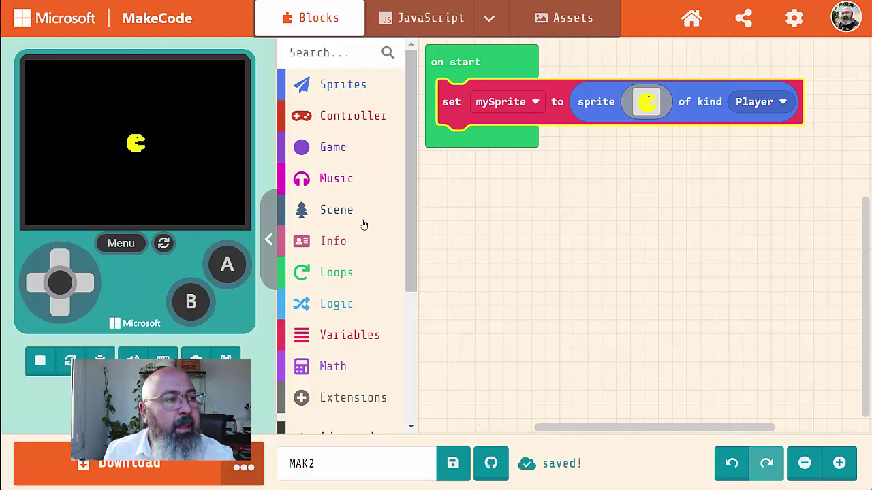
Step: Add a loose block to the workspace that animates mySprite with frames, an interval and a loop option
{"action": "scroll", "coordinate": [370, 232], "scroll_direction": "down", "scroll_amount": 3}
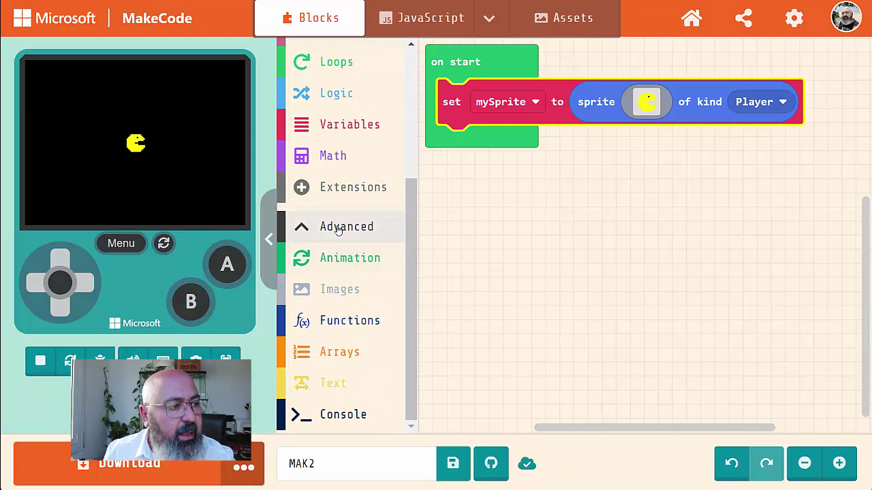
{"action": "left_click", "coordinate": [338, 228]}
{"action": "left_click", "coordinate": [339, 416]}
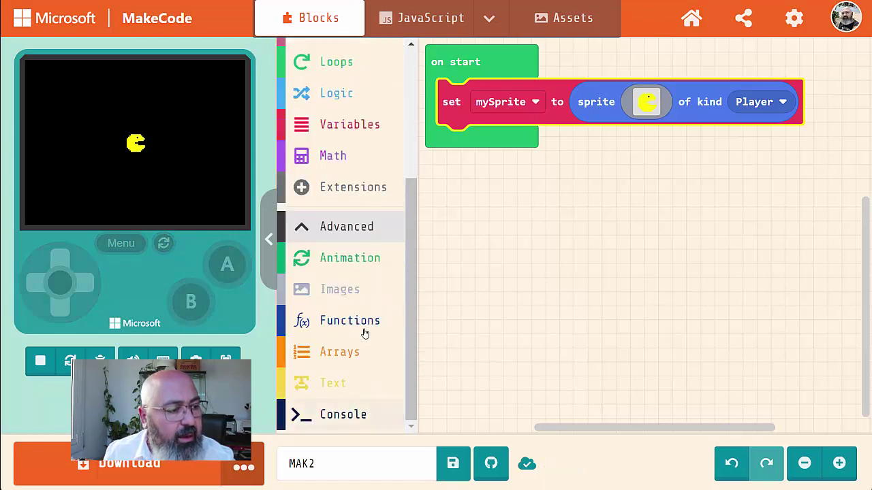
{"action": "left_click", "coordinate": [356, 262]}
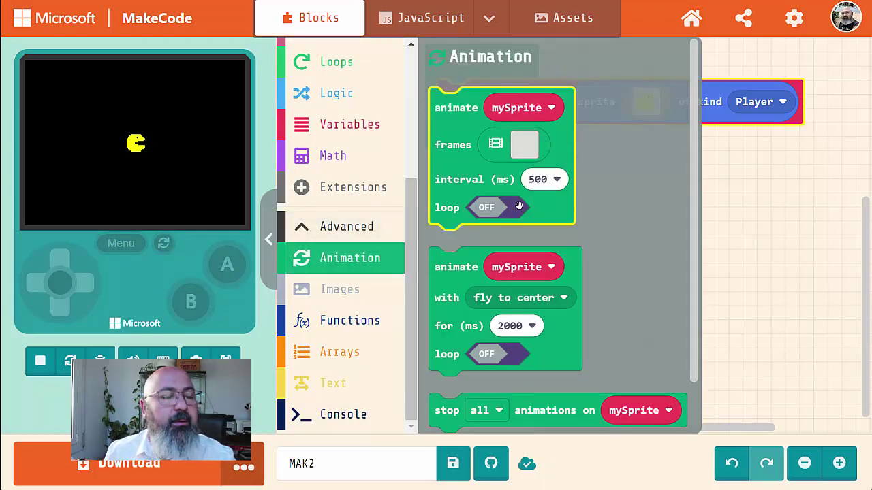
{"action": "left_click_drag", "start_coordinate": [448, 116], "coordinate": [625, 217]}
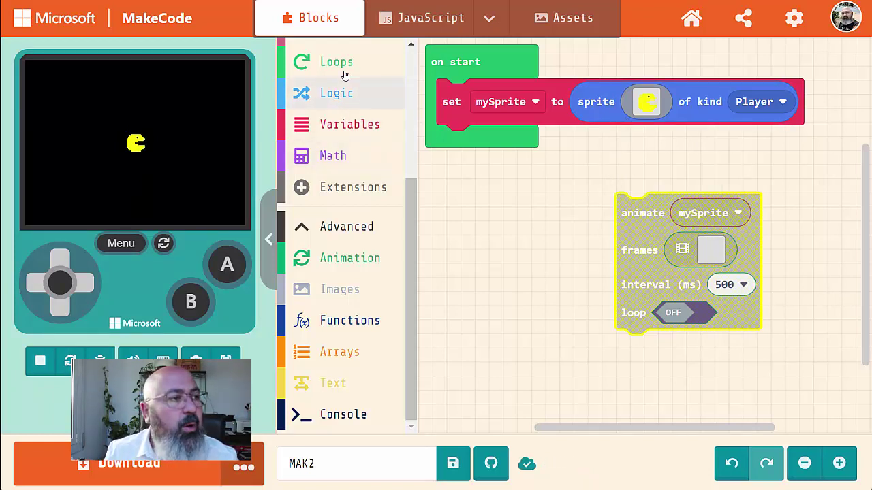
Step: Add an on A button pressed event, nest the animate mySprite block inside it, and place it below the on start block
{"action": "scroll", "coordinate": [347, 75], "scroll_direction": "up", "scroll_amount": 3}
{"action": "left_click", "coordinate": [333, 118]}
{"action": "left_click", "coordinate": [463, 197]}
{"action": "left_click_drag", "start_coordinate": [445, 204], "coordinate": [462, 233]}
{"action": "left_click_drag", "start_coordinate": [634, 208], "coordinate": [502, 262]}
{"action": "left_click_drag", "start_coordinate": [532, 223], "coordinate": [672, 182]}
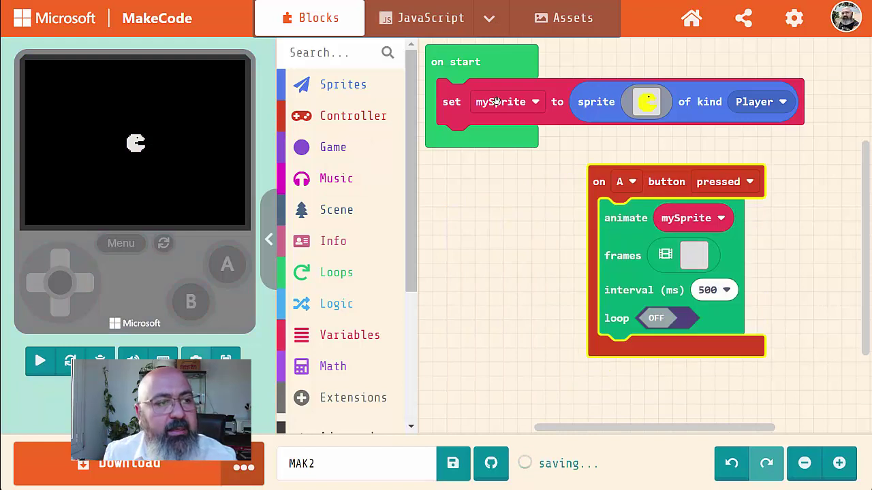
Step: Assign the saved Pac-Man animation asset to the animate block's frames and test it with the simulator's A button
{"action": "left_click", "coordinate": [695, 258]}
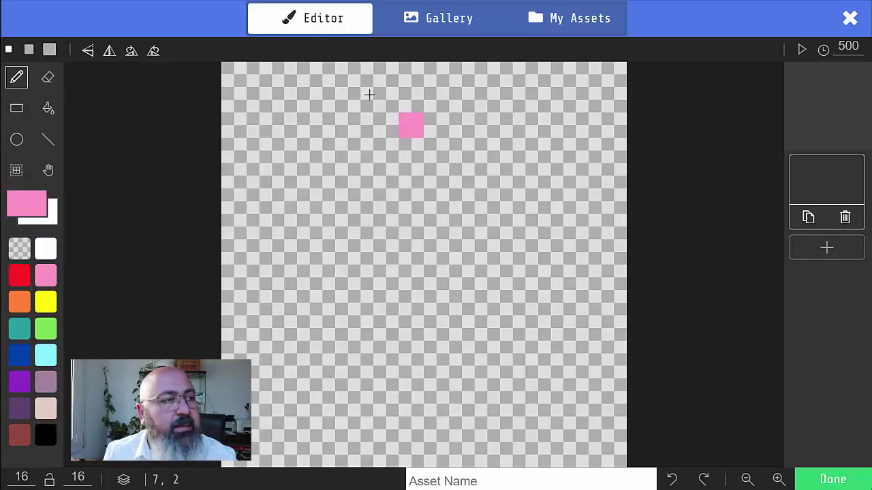
{"action": "left_click", "coordinate": [544, 27]}
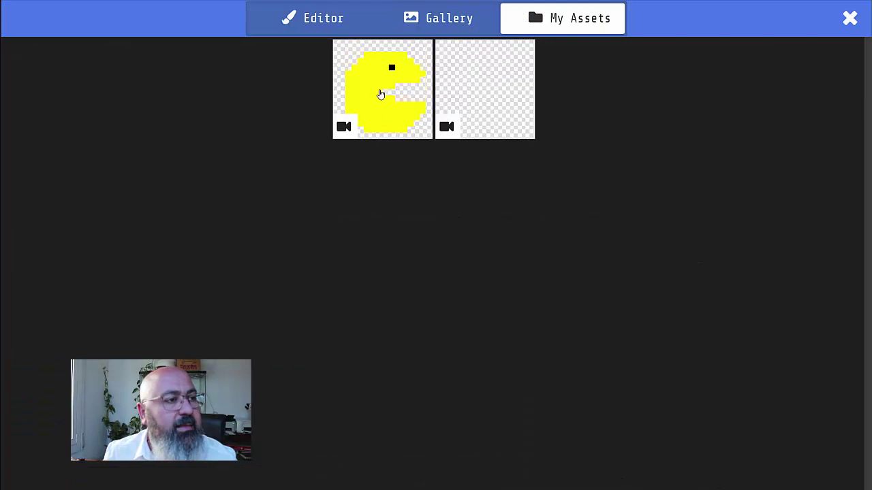
{"action": "left_click", "coordinate": [385, 91]}
{"action": "left_click", "coordinate": [832, 479]}
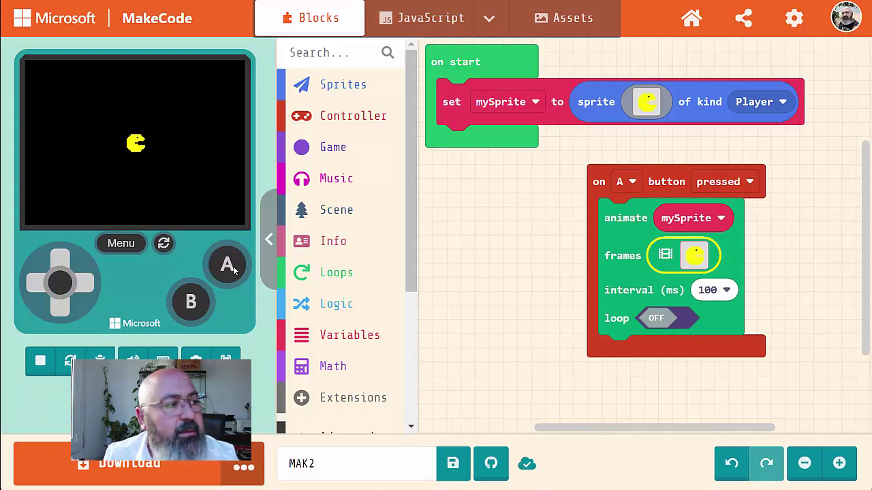
{"action": "left_click", "coordinate": [234, 270]}
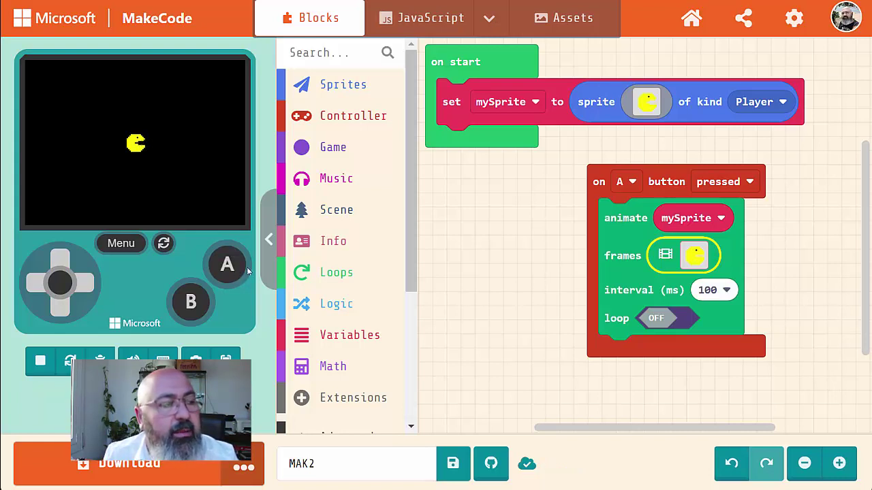
Step: Turn the animate block's loop on, test it with the simulator's A button, and shift the event block slightly aside
{"action": "left_click", "coordinate": [681, 317]}
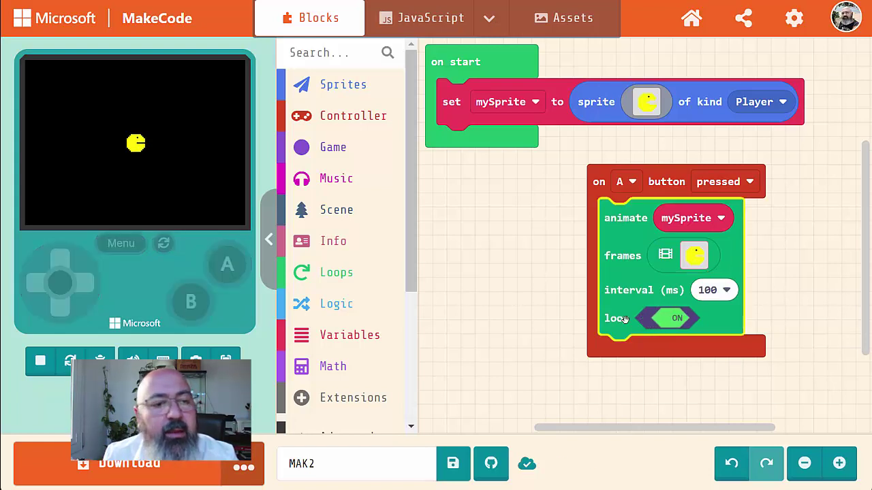
{"action": "left_click", "coordinate": [227, 265]}
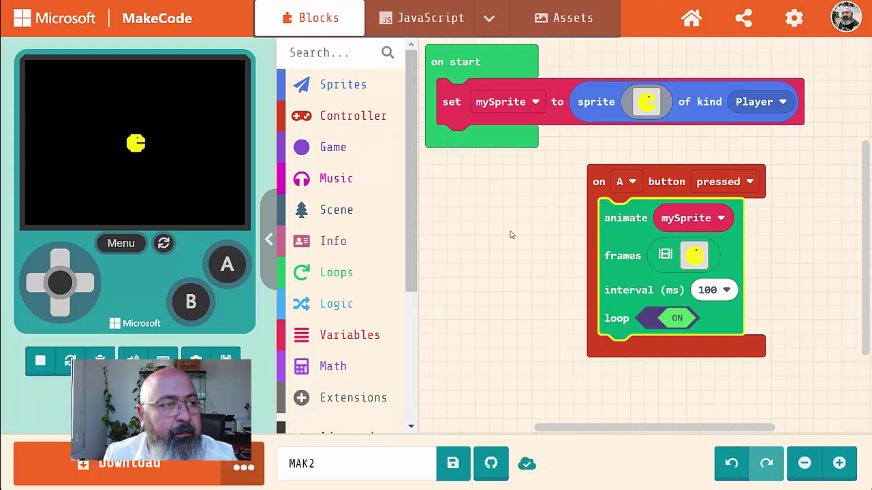
{"action": "left_click_drag", "start_coordinate": [669, 171], "coordinate": [699, 158]}
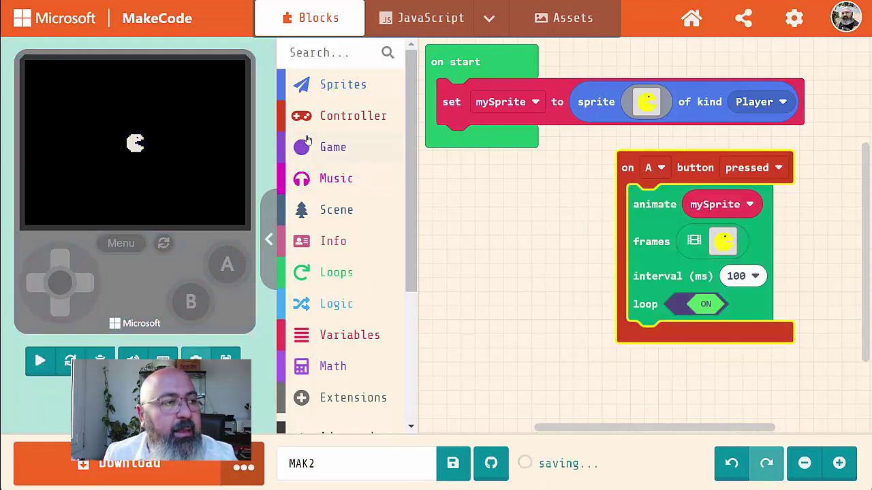